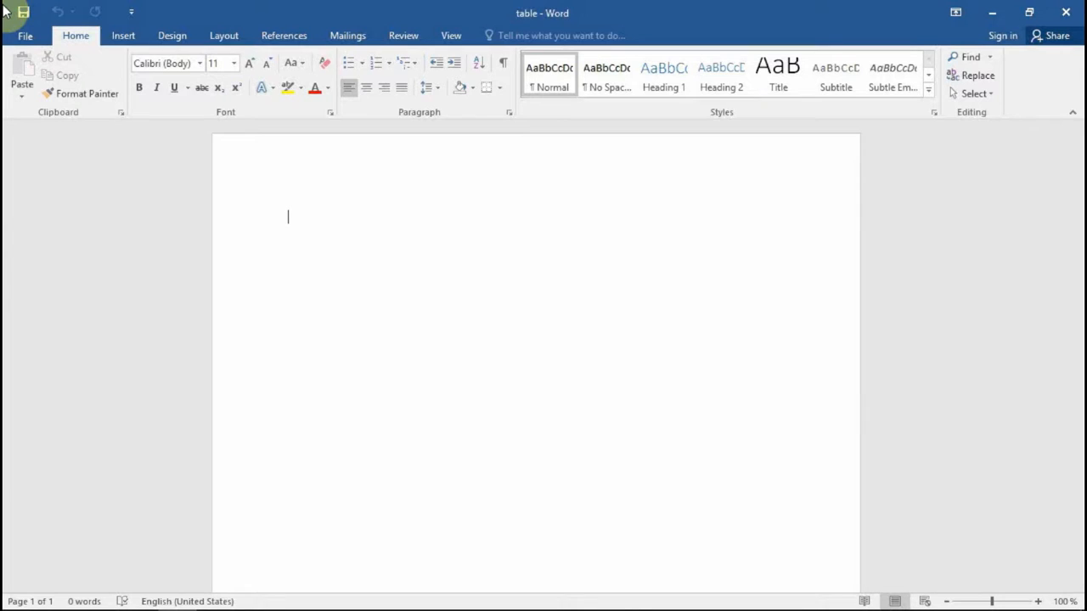
# - Insert a table of four columns and four rows from the quick size grid, and undo the insertion
pyautogui.click(120, 39)
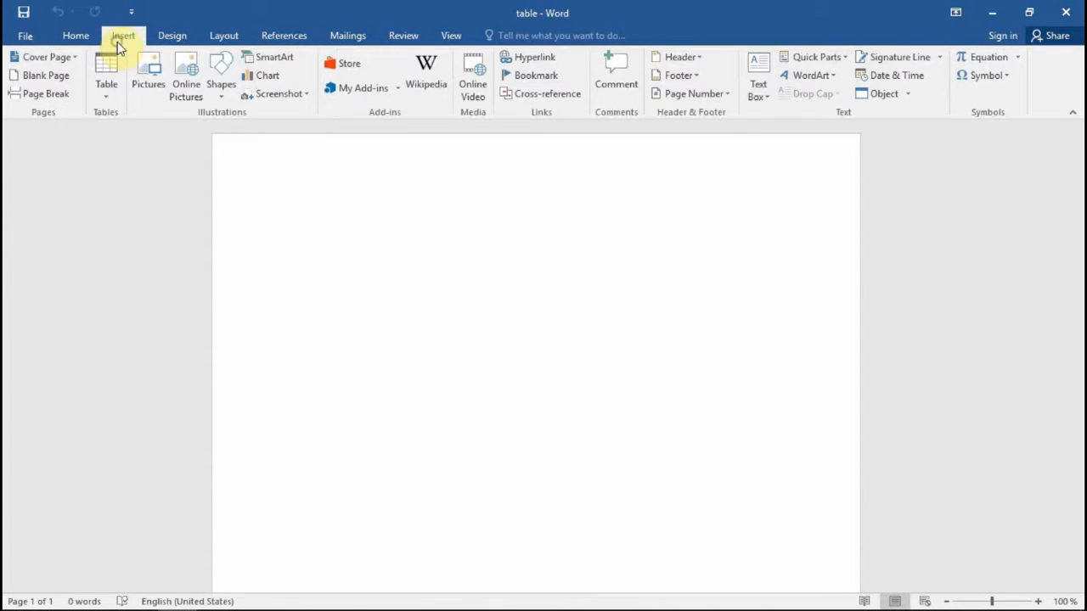
pyautogui.click(106, 97)
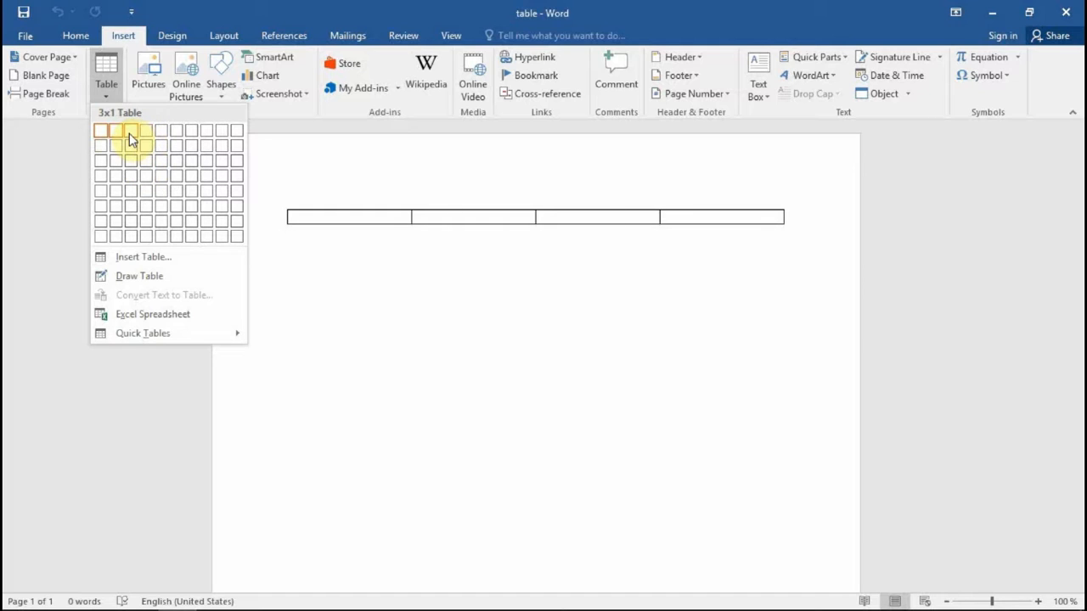
pyautogui.click(149, 175)
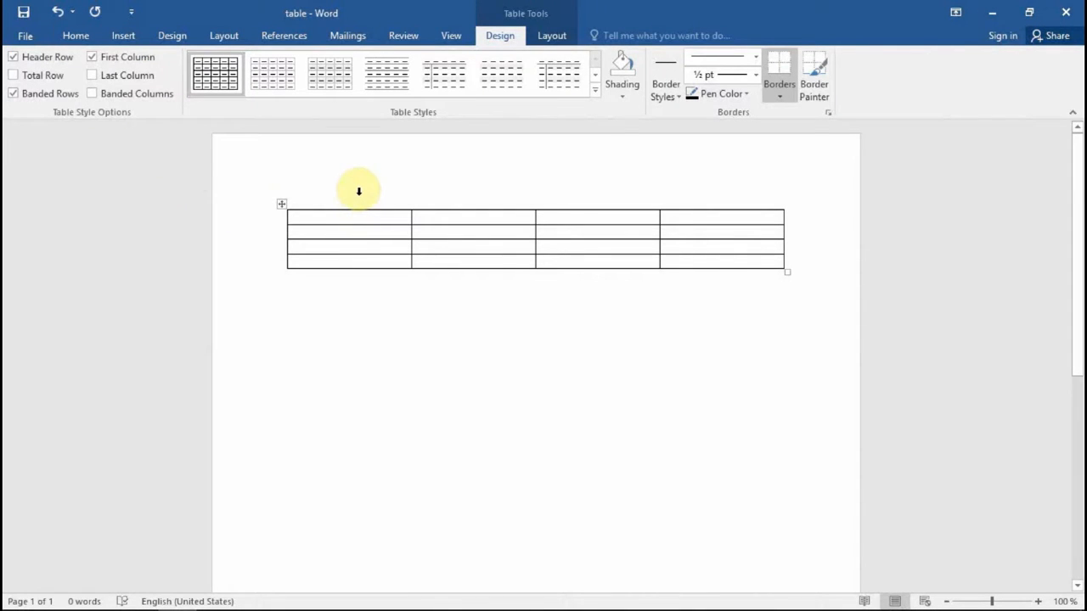
pyautogui.click(124, 39)
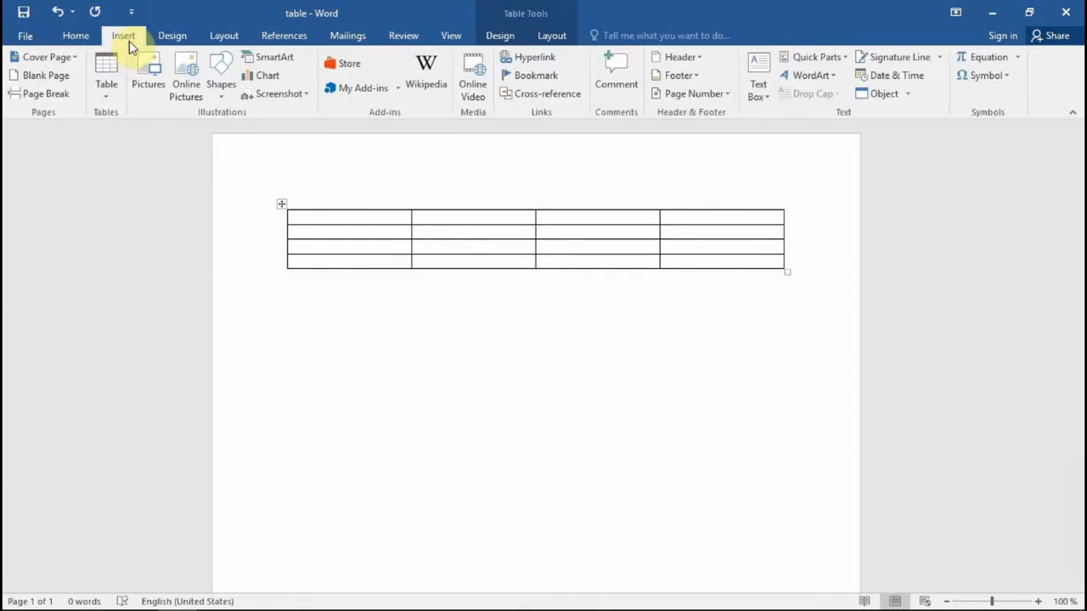
pyautogui.click(327, 294)
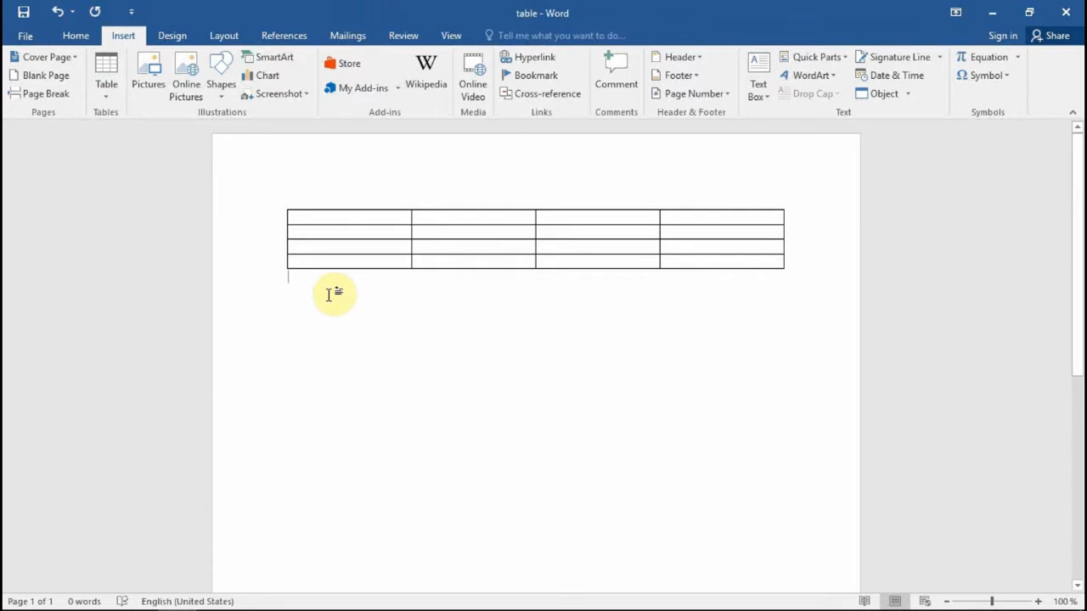
pyautogui.hotkey('ctrl', 'z')
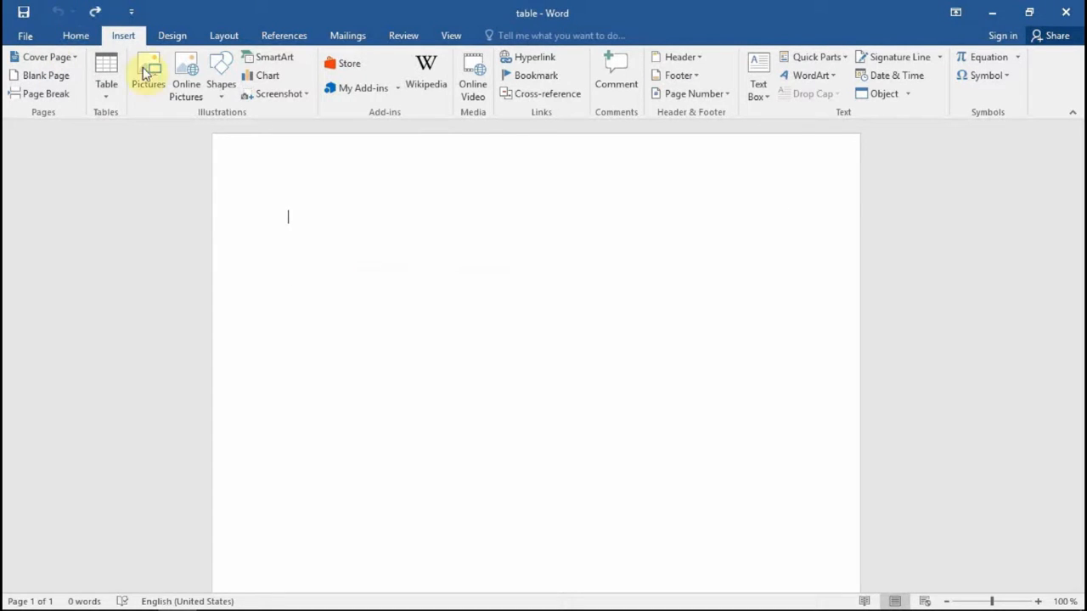
# - Insert a table by specifying 4 columns and 4 rows in the table size settings, and undo the insertion
pyautogui.click(109, 92)
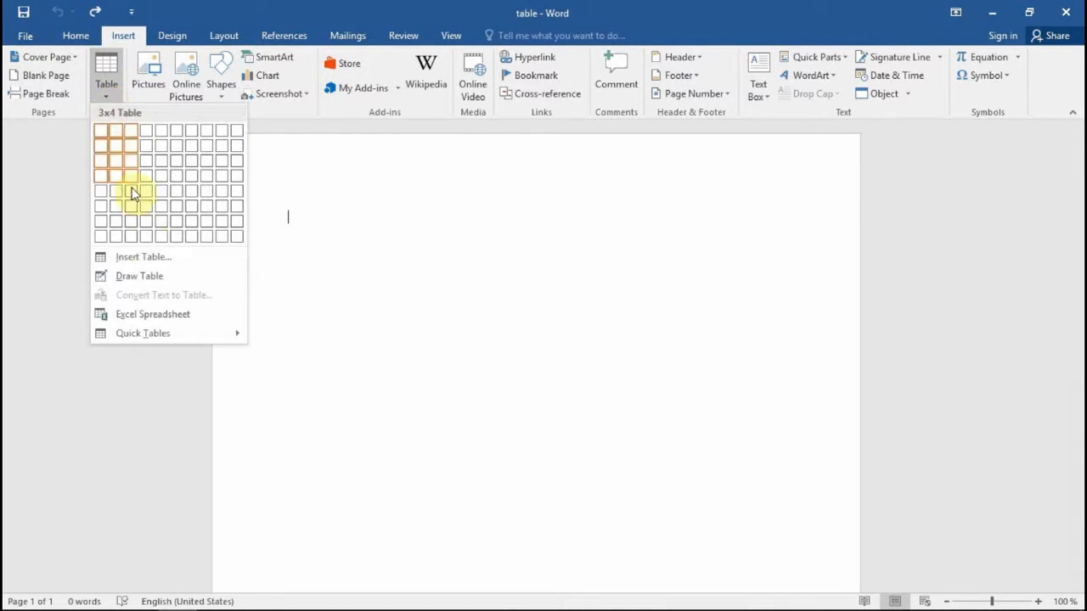
pyautogui.click(157, 261)
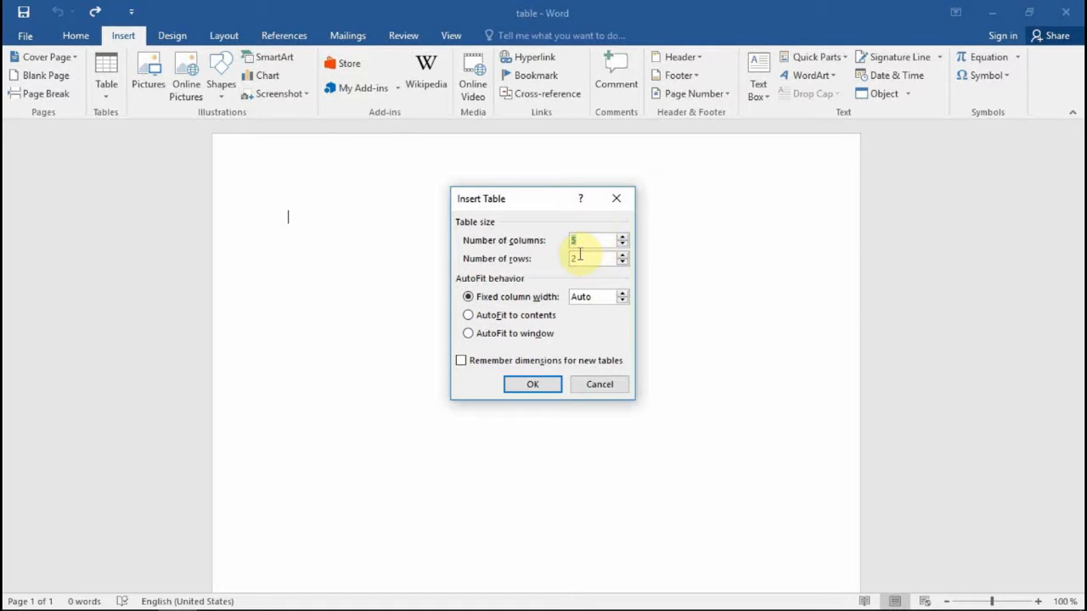
pyautogui.click(582, 242)
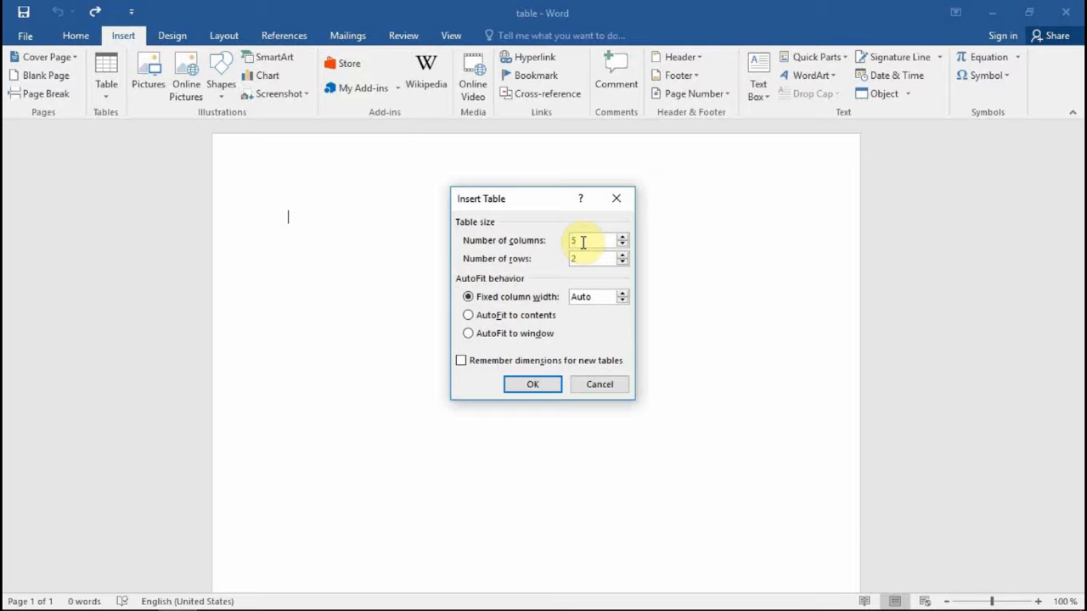
pyautogui.press('BackSpace')
pyautogui.write('4')
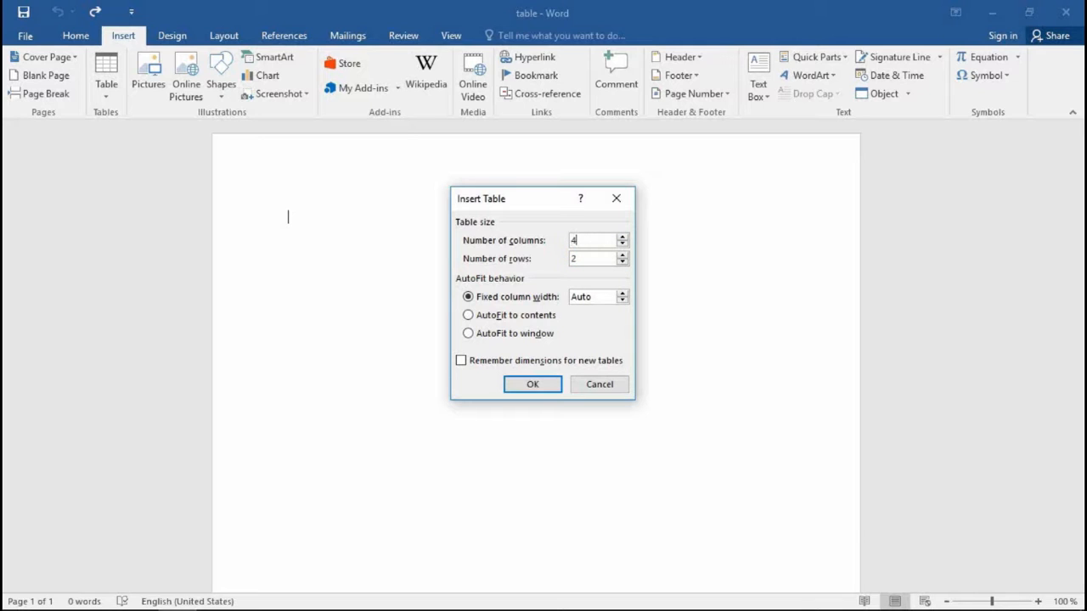
pyautogui.click(575, 259)
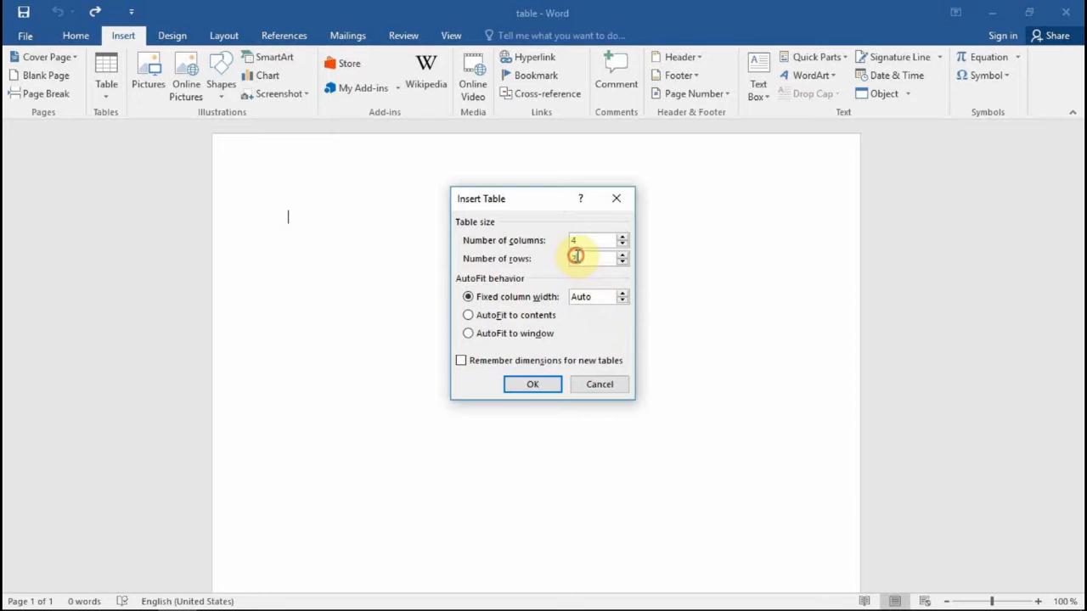
pyautogui.press('BackSpace')
pyautogui.write('4')
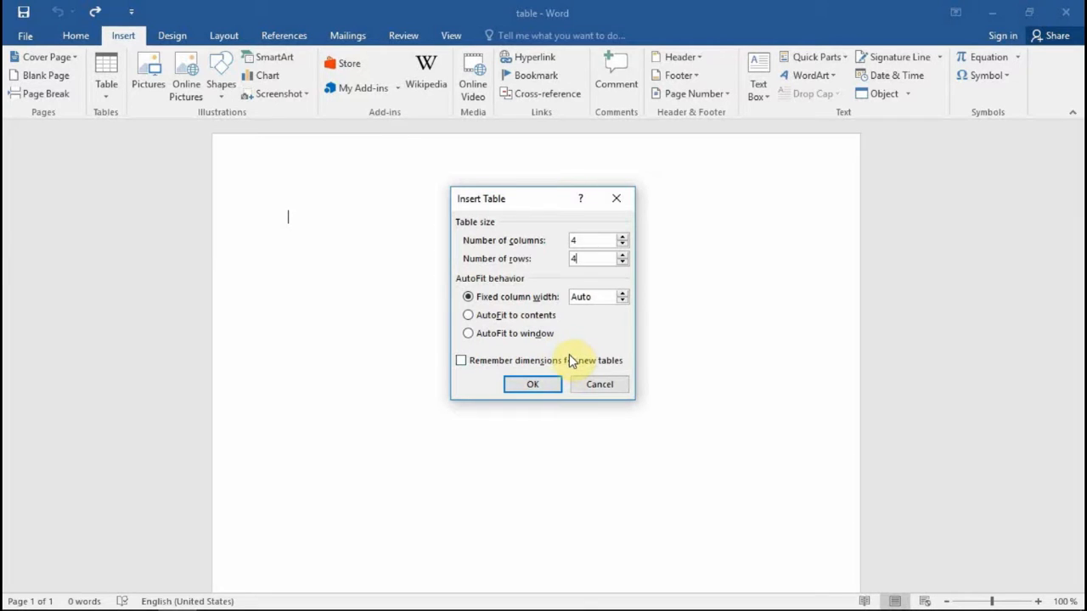
pyautogui.click(530, 387)
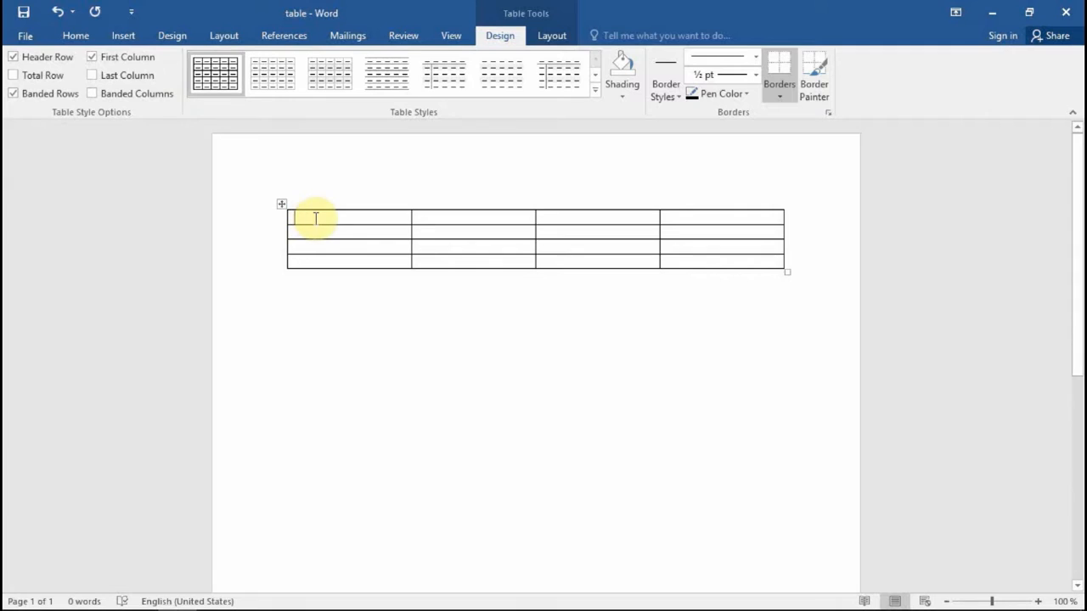
pyautogui.hotkey('ctrl', 'z')
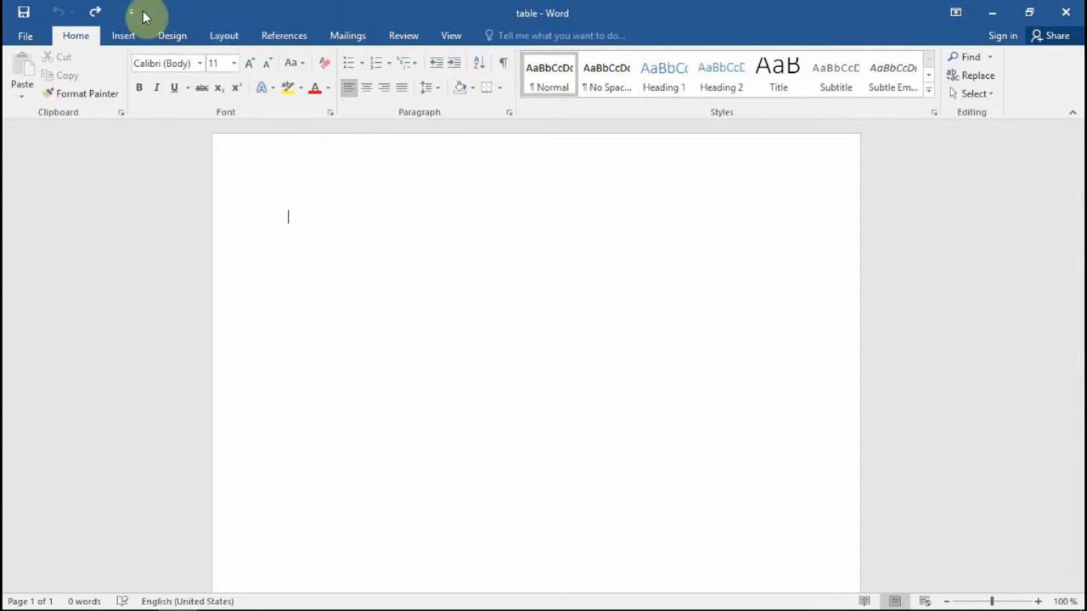
# - Draw a freehand single-cell table about 14 cm wide and 0.9 cm high near the start of the page
pyautogui.click(123, 37)
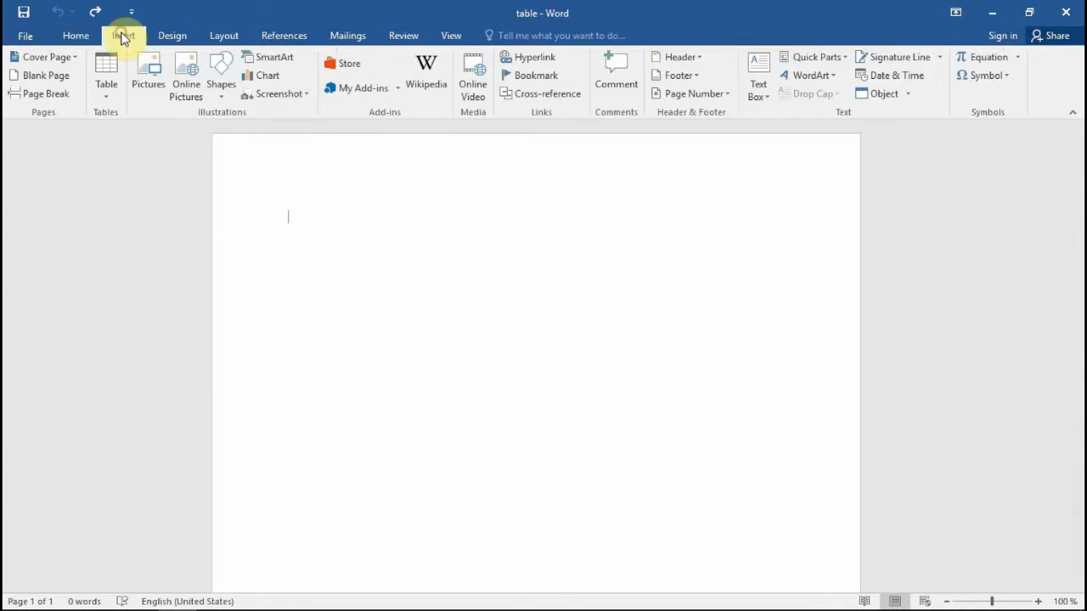
pyautogui.click(104, 96)
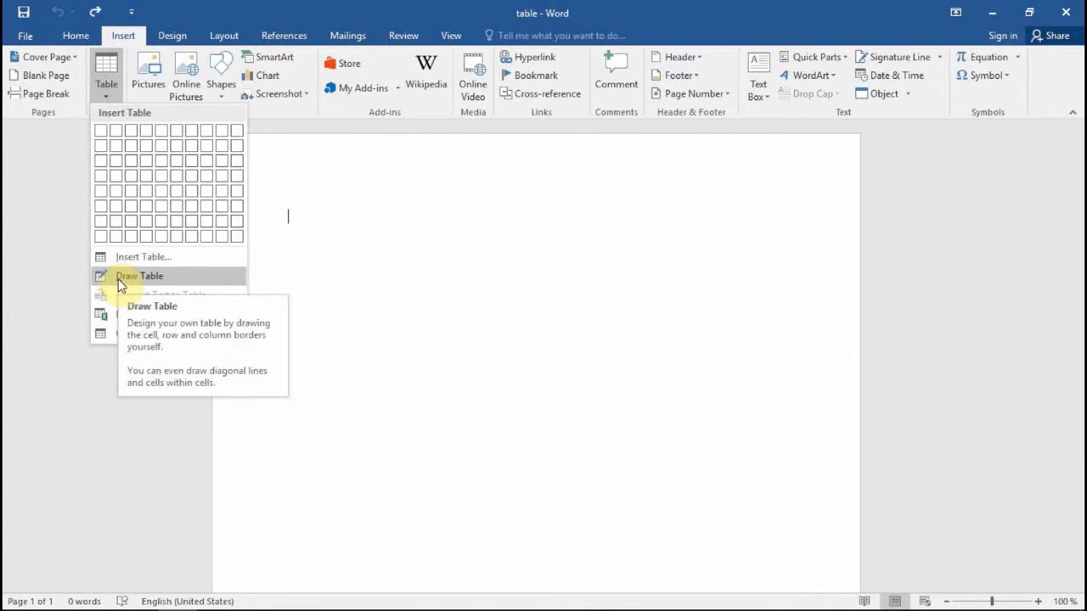
pyautogui.click(120, 281)
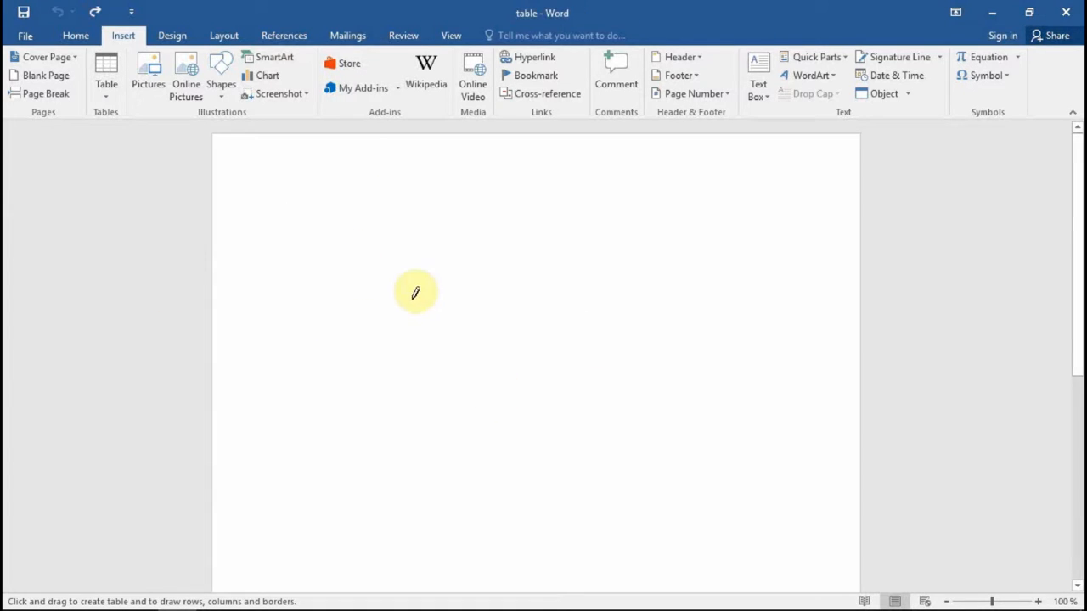
pyautogui.click(299, 213)
pyautogui.moveTo(299, 213)
pyautogui.mouseDown()
pyautogui.moveTo(406, 251)
pyautogui.moveTo(728, 248)
pyautogui.mouseUp()
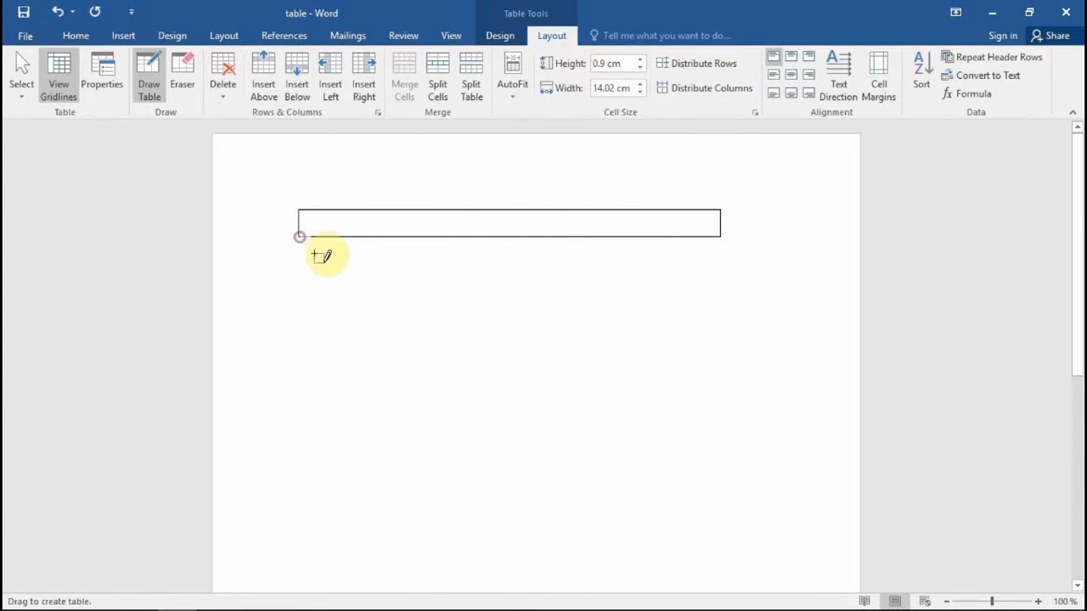
# - Draw several smaller freehand cells below the wide cell, including one about 1.4 by 0.7 cm, and stop drawing
pyautogui.moveTo(502, 271); pyautogui.dragTo(596, 302)
pyautogui.press('Escape')
pyautogui.click(158, 98)
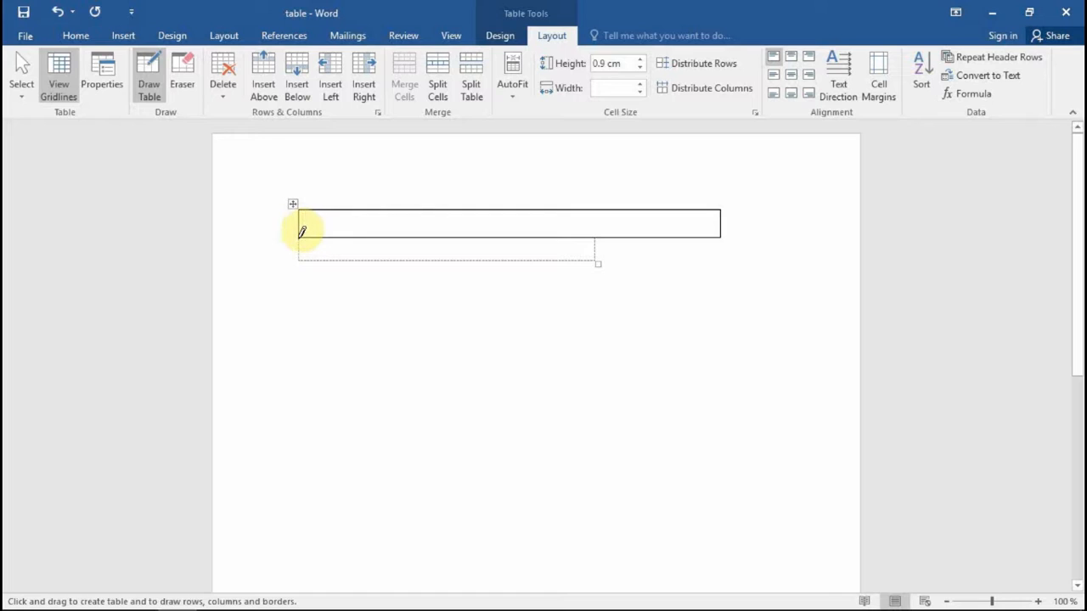
pyautogui.moveTo(307, 240)
pyautogui.mouseDown()
pyautogui.moveTo(345, 277)
pyautogui.moveTo(367, 277)
pyautogui.mouseUp()
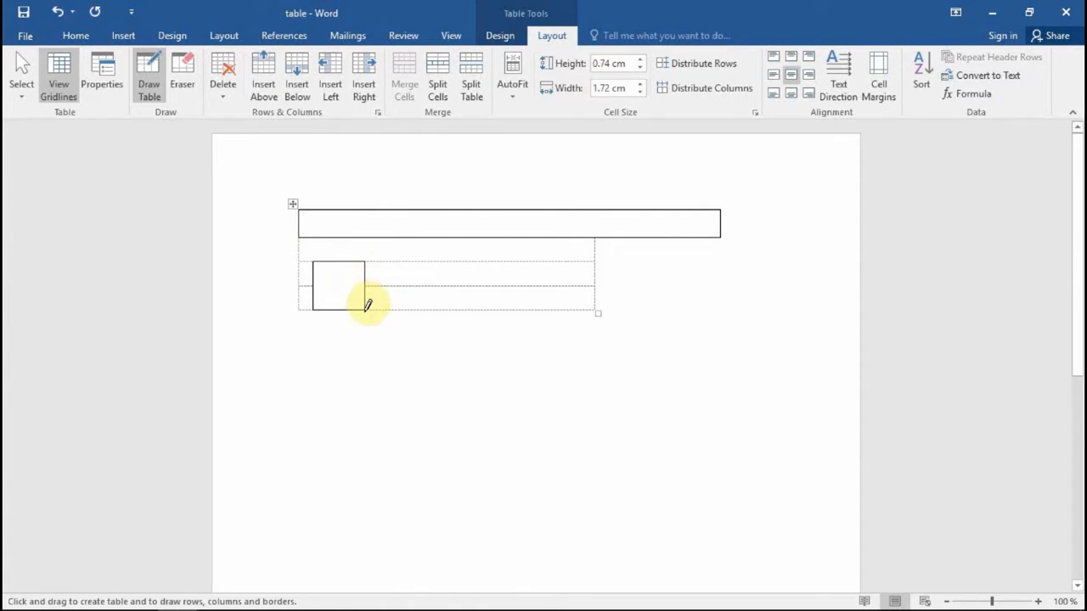
pyautogui.moveTo(442, 311)
pyautogui.mouseDown()
pyautogui.moveTo(458, 289)
pyautogui.moveTo(479, 289)
pyautogui.mouseUp()
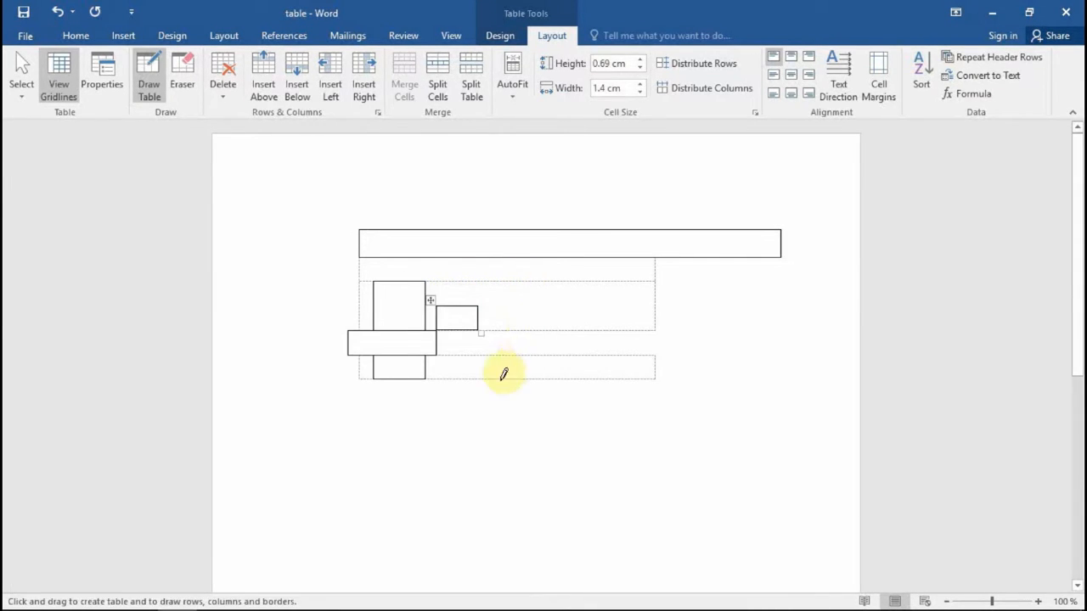
pyautogui.press('Escape')
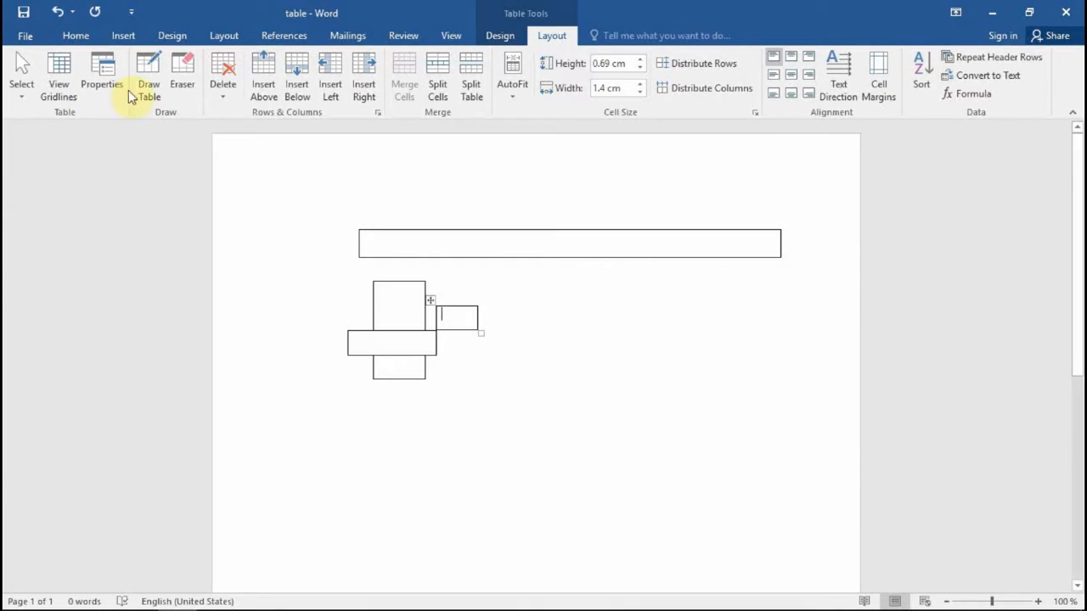
# - Erase the side borders of the lower wide cell and borders of the small cell beside it with the Eraser
pyautogui.click(180, 75)
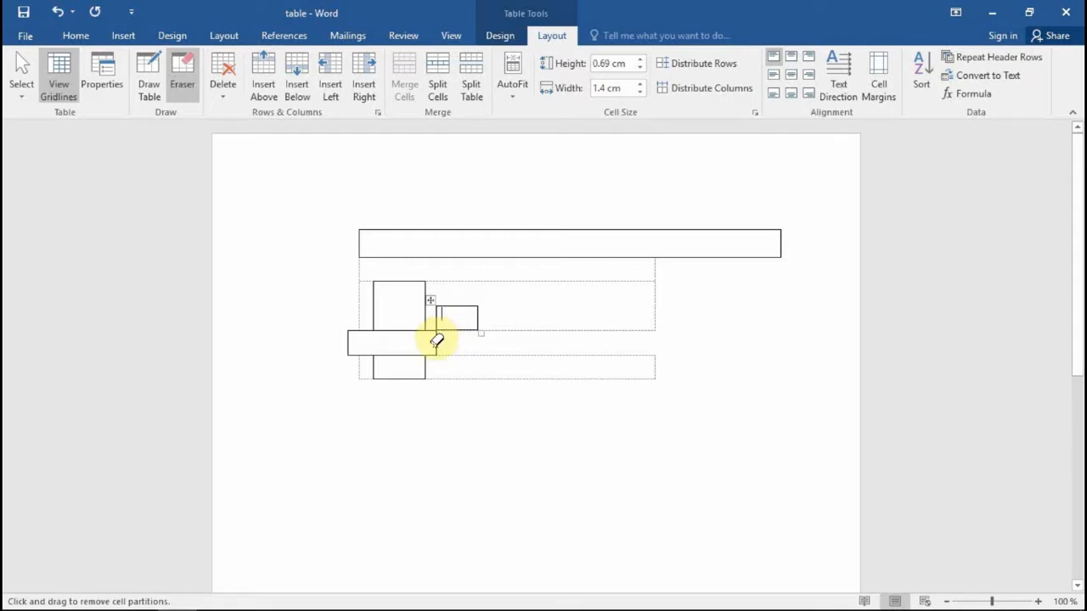
pyautogui.click(436, 345)
pyautogui.click(348, 345)
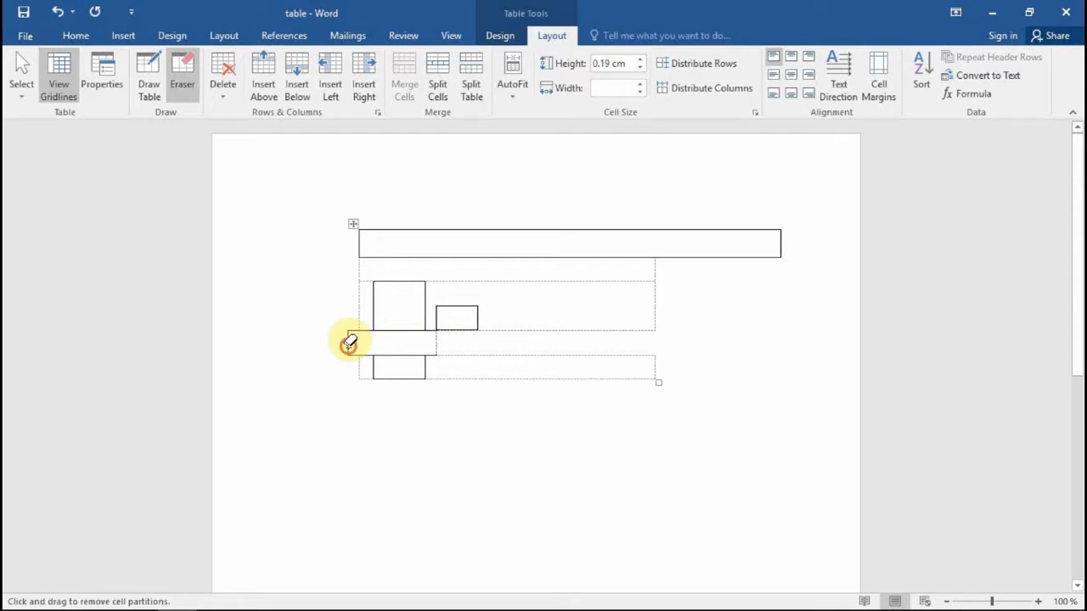
pyautogui.click(438, 316)
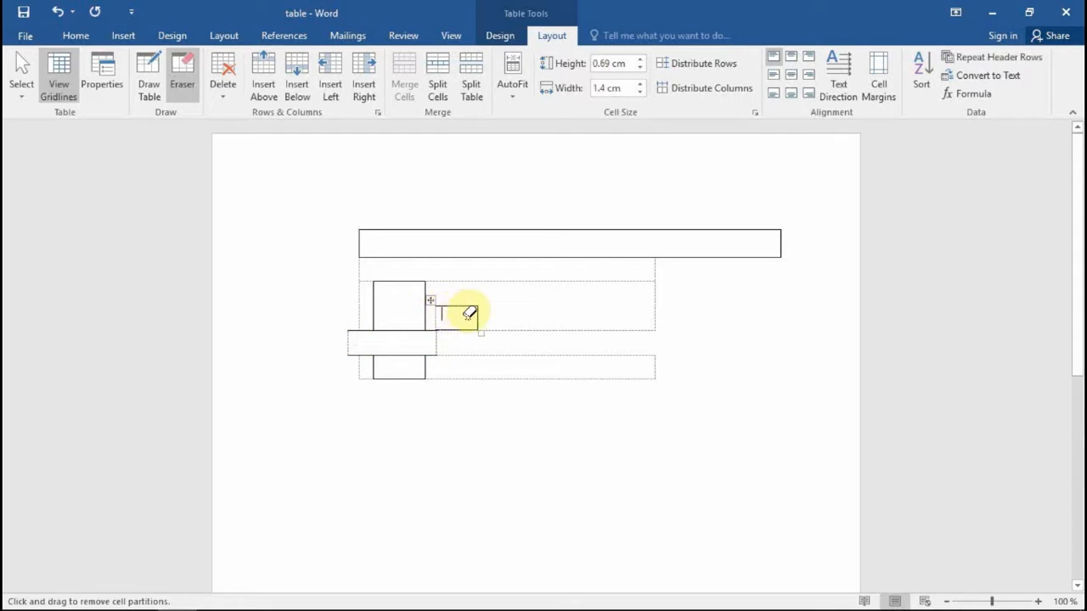
pyautogui.click(409, 289)
pyautogui.click(443, 308)
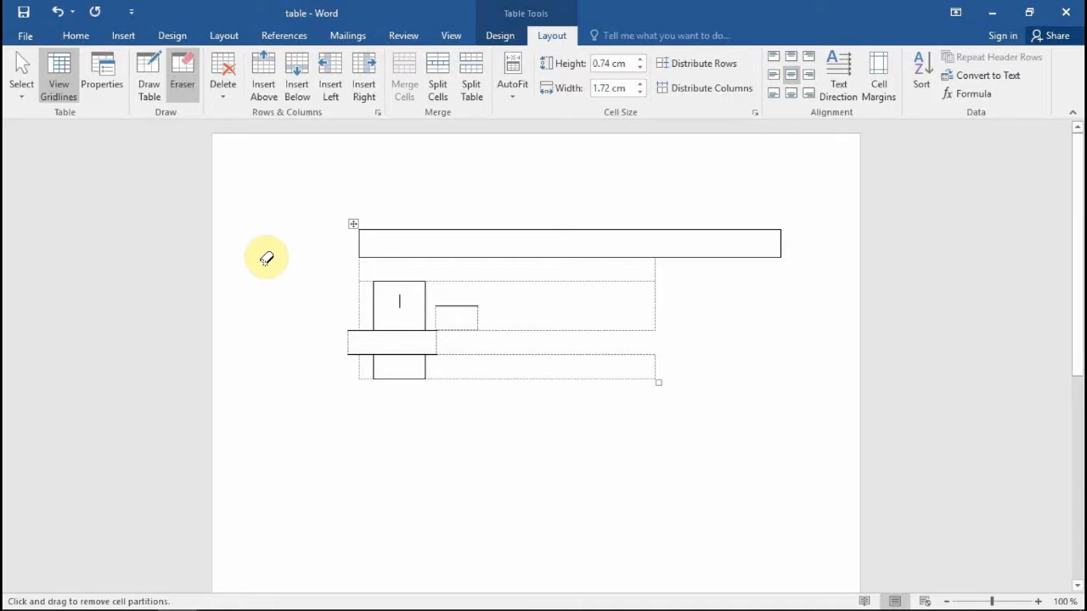
# - Undo all the border erasing and table drawing back to the blank page
pyautogui.hotkey('ctrl', 'z')
pyautogui.hotkey('ctrl', 'z')
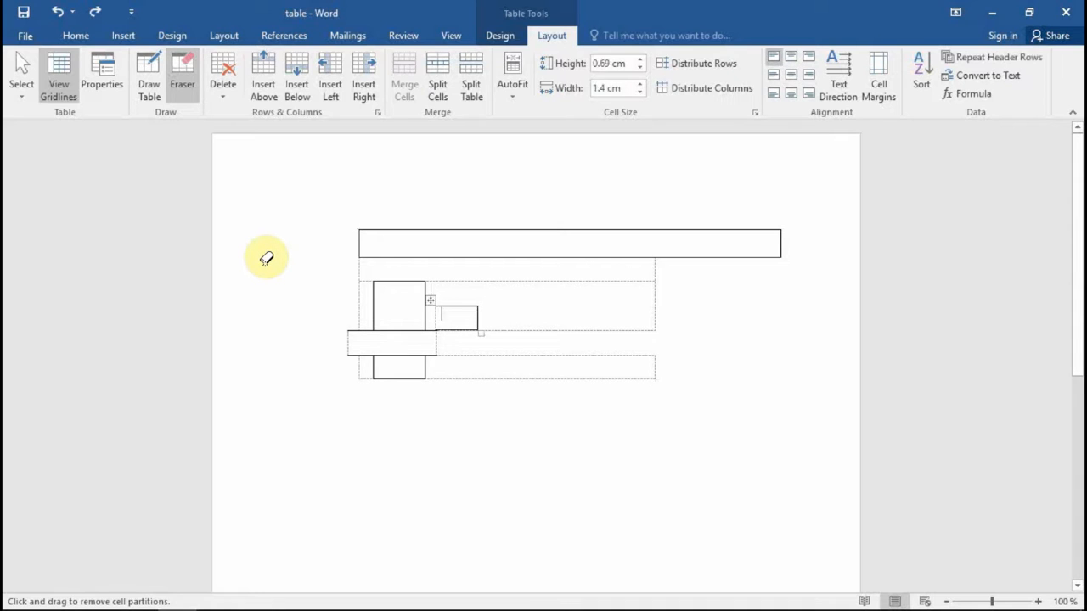
pyautogui.hotkey('ctrl', 'z')
pyautogui.hotkey('ctrl', 'z')
pyautogui.hotkey('ctrl', 'z')
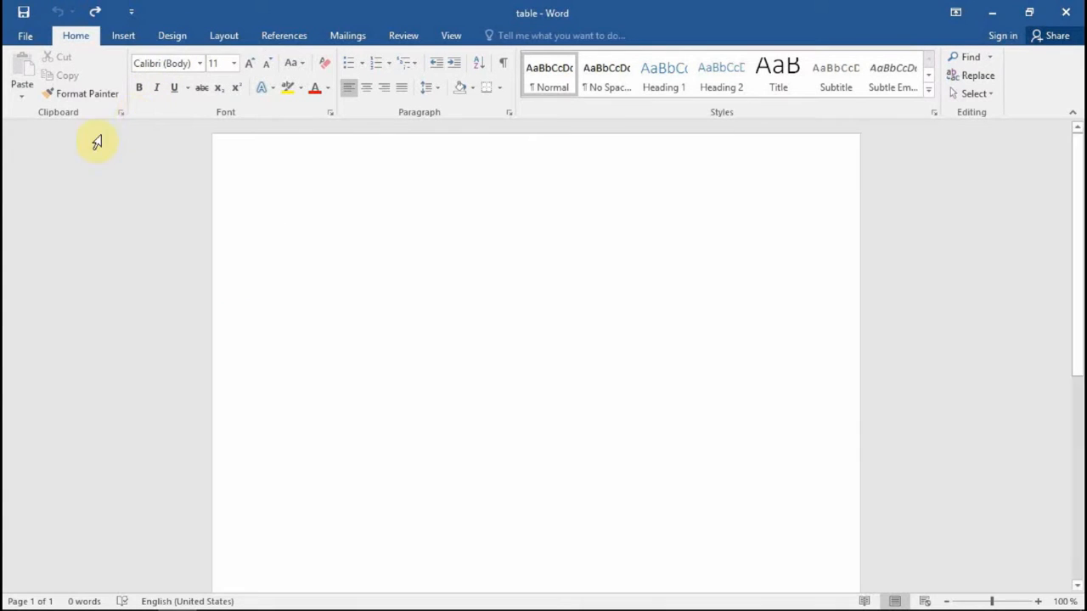
# - Insert a table of four columns and four rows from the quick size grid and place the cursor below it
pyautogui.click(124, 37)
pyautogui.click(105, 92)
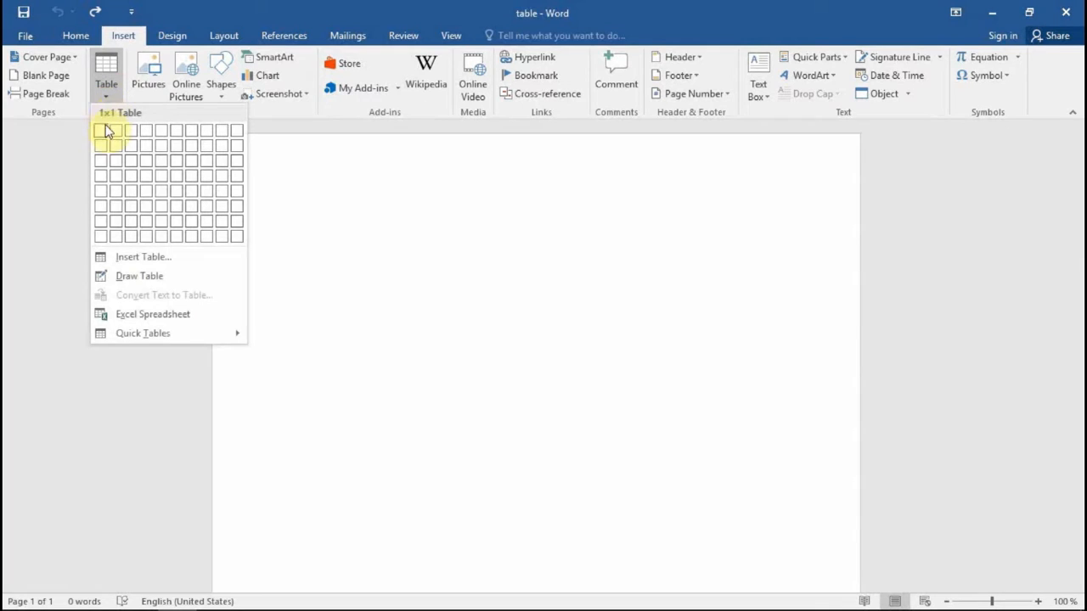
pyautogui.click(152, 174)
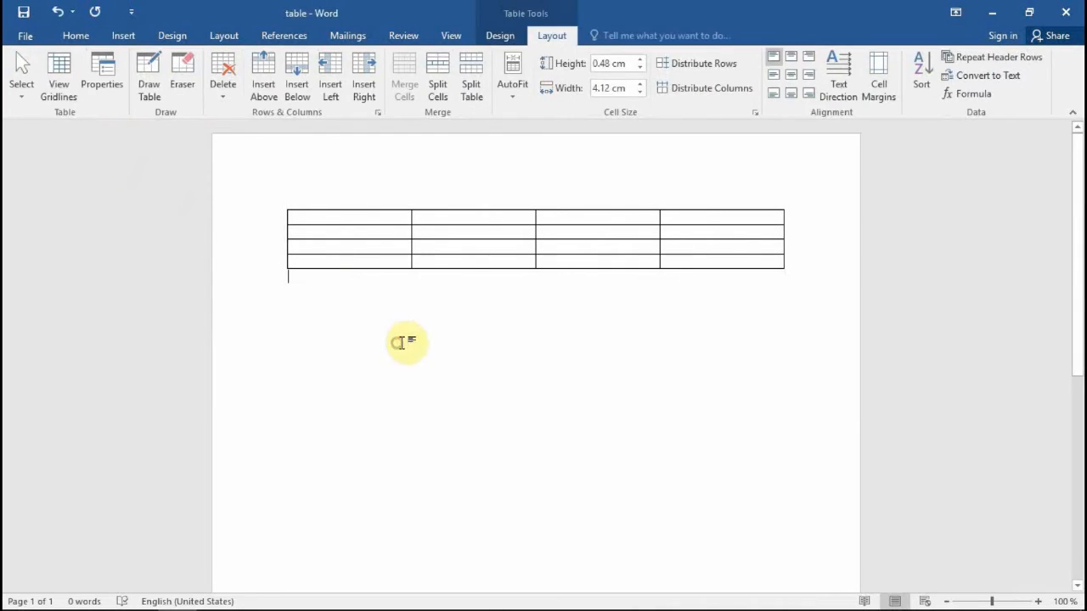
pyautogui.click(545, 307)
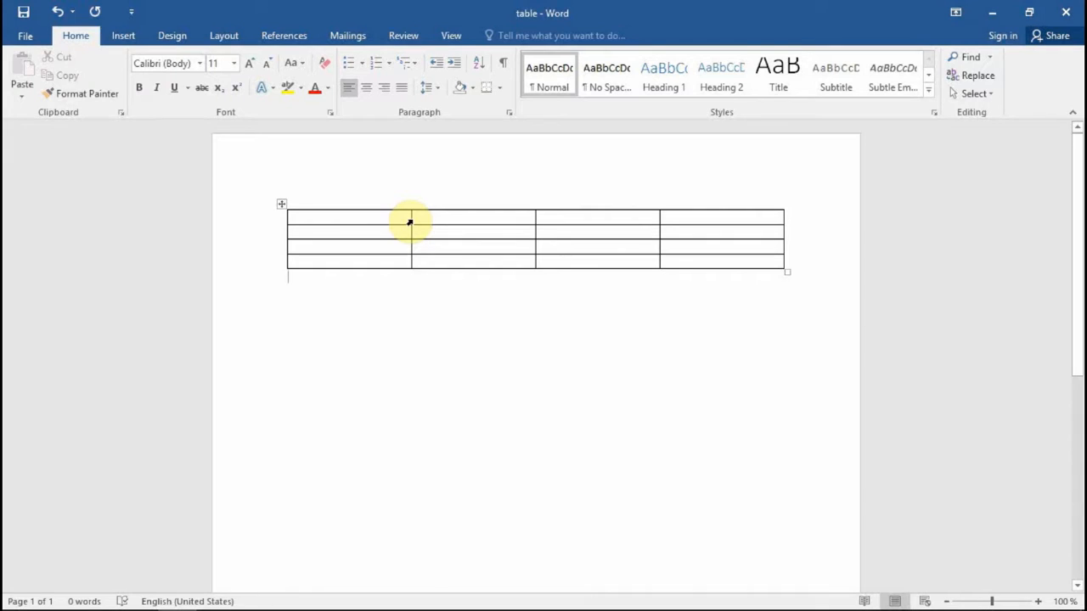
# - Select the second cell of the first row, select the whole table instead, and clear the selection
pyautogui.click(409, 223)
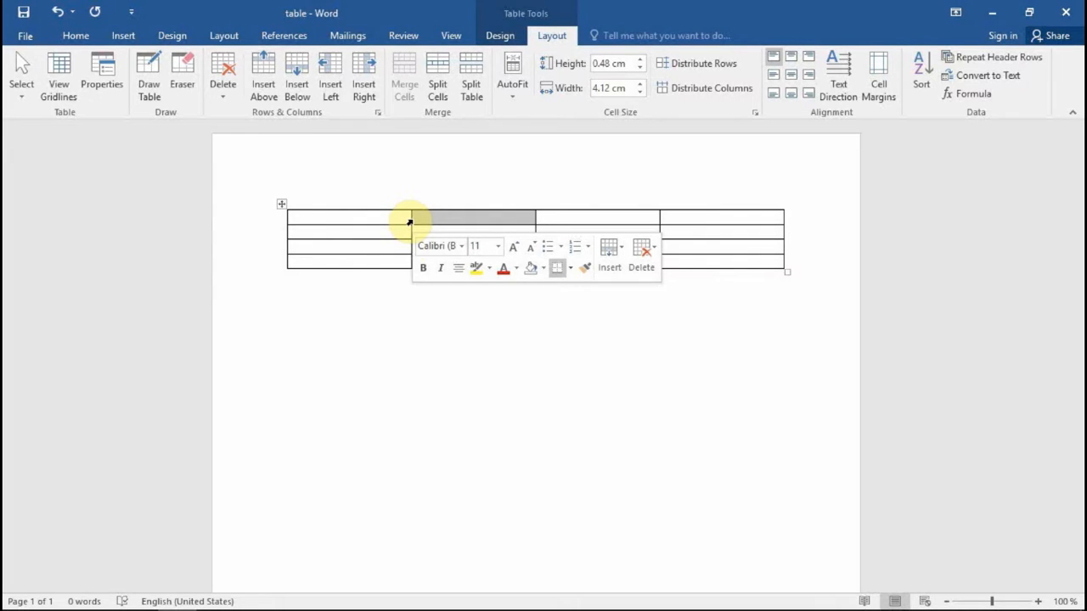
pyautogui.click(396, 313)
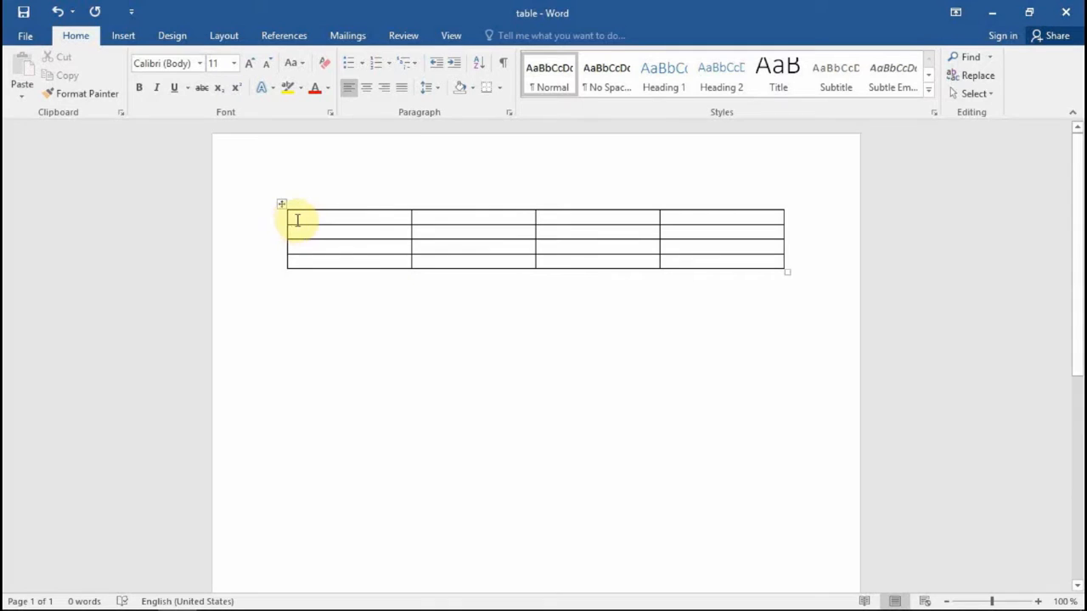
pyautogui.moveTo(298, 218); pyautogui.dragTo(777, 273)
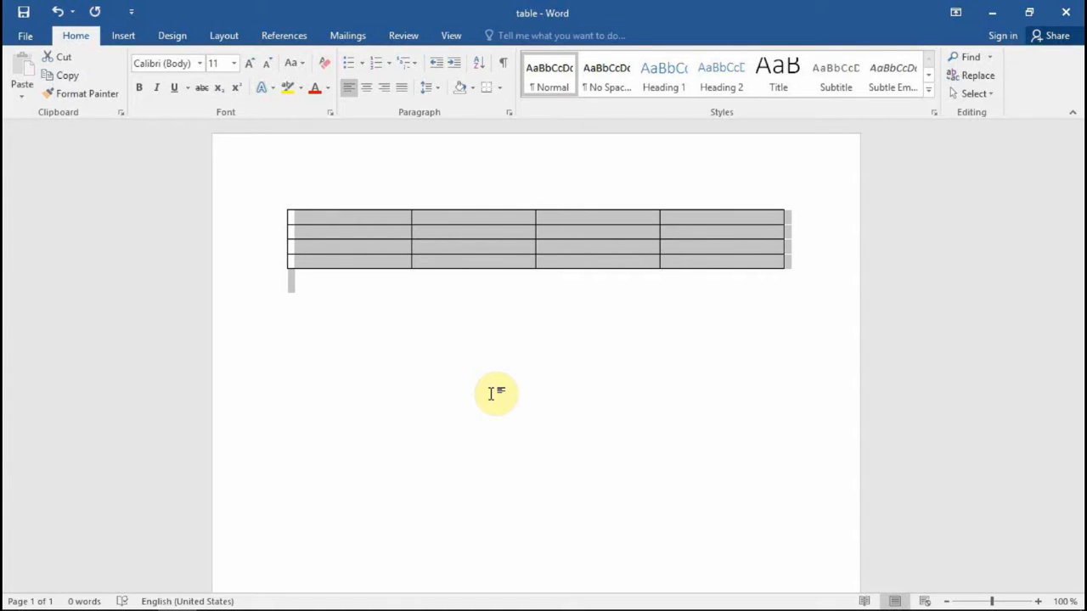
pyautogui.click(367, 292)
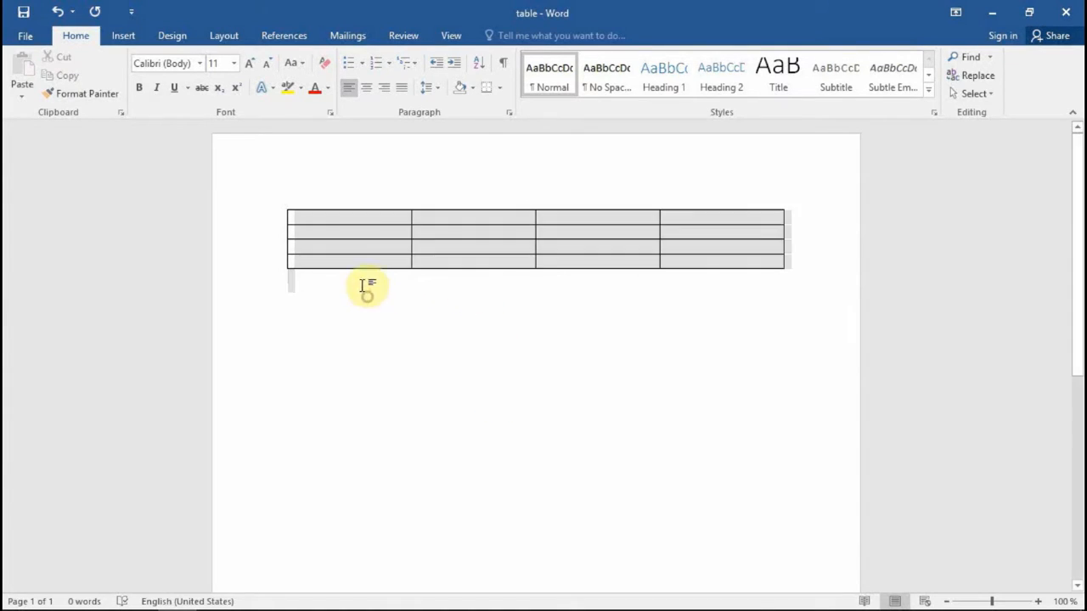
# - Select the first column of the table and delete it
pyautogui.moveTo(290, 219); pyautogui.dragTo(316, 264)
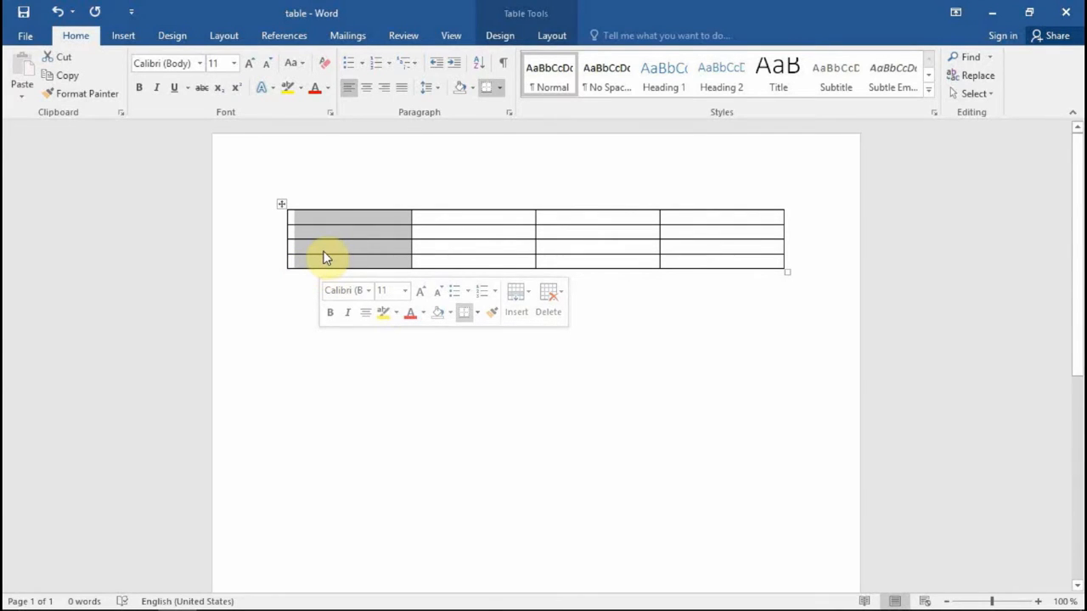
pyautogui.rightClick(324, 254)
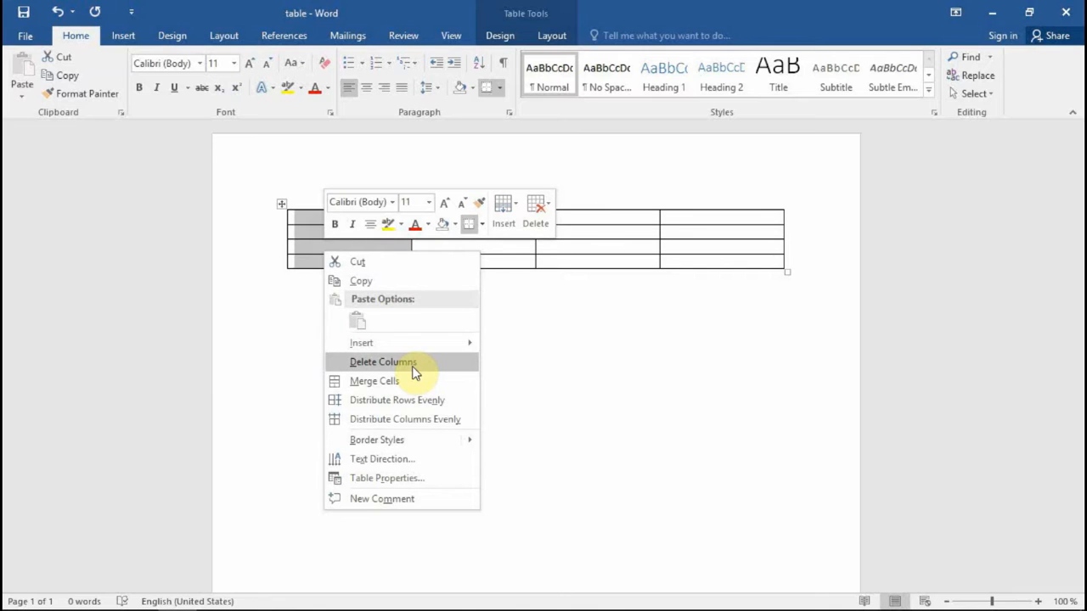
pyautogui.click(281, 291)
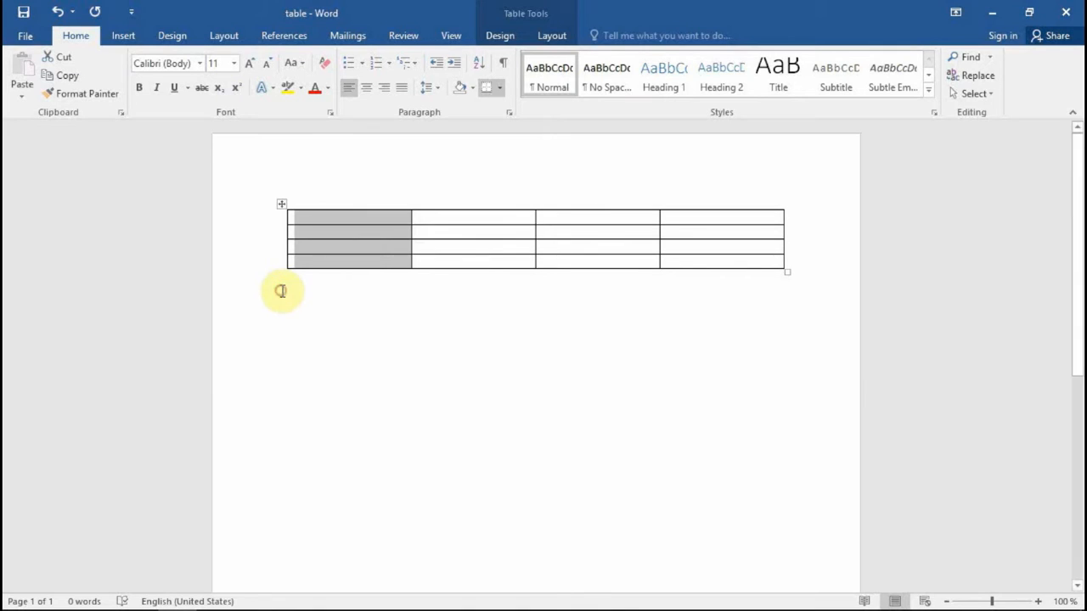
pyautogui.rightClick(319, 256)
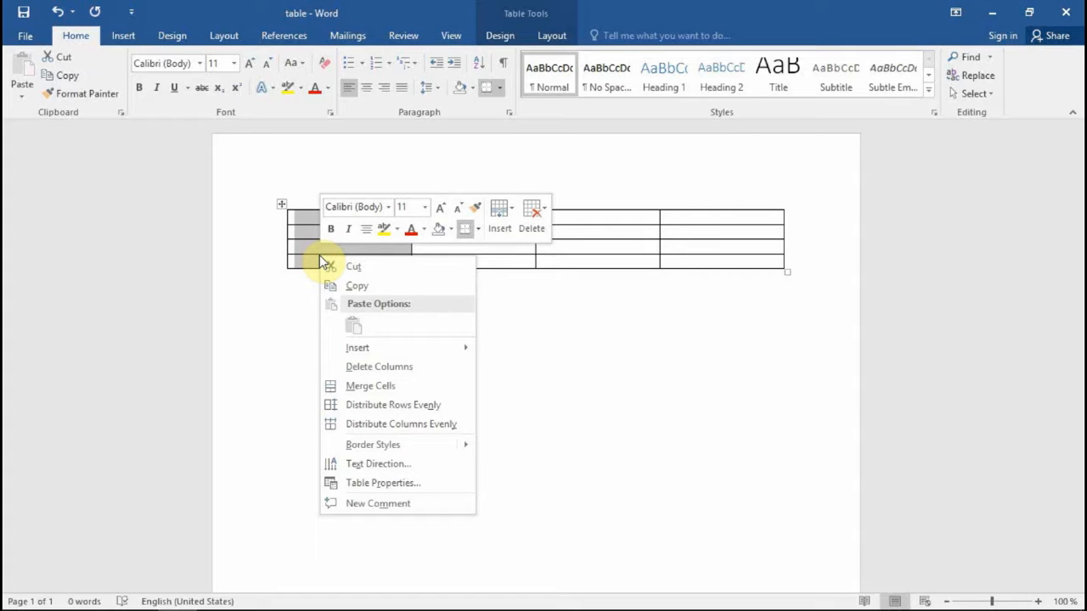
pyautogui.click(438, 375)
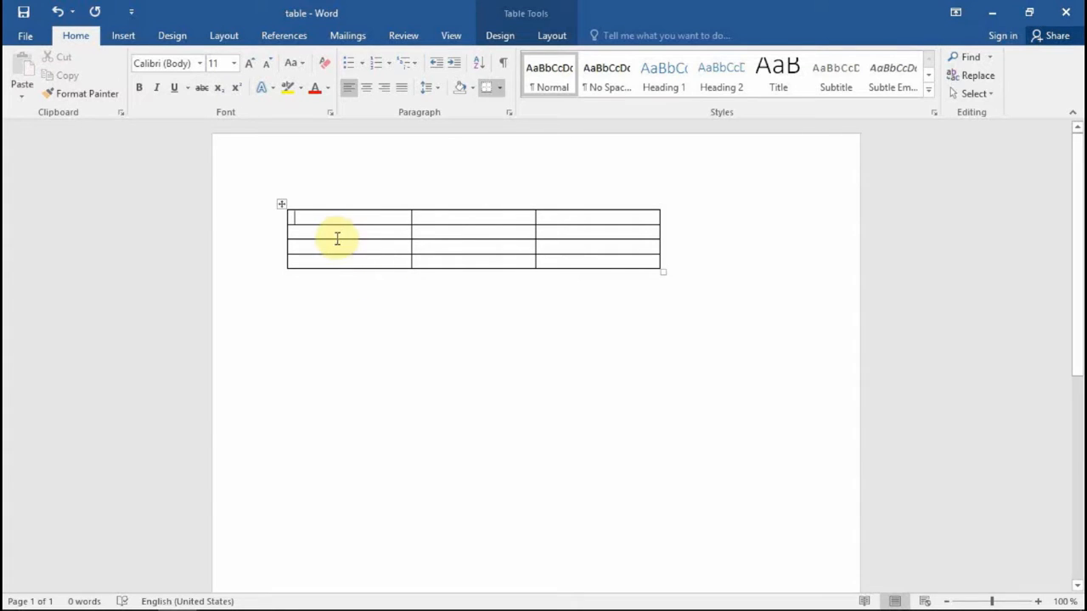
# - Select the first cell of the table and delete its entire row using the Delete Cells options
pyautogui.moveTo(287, 216)
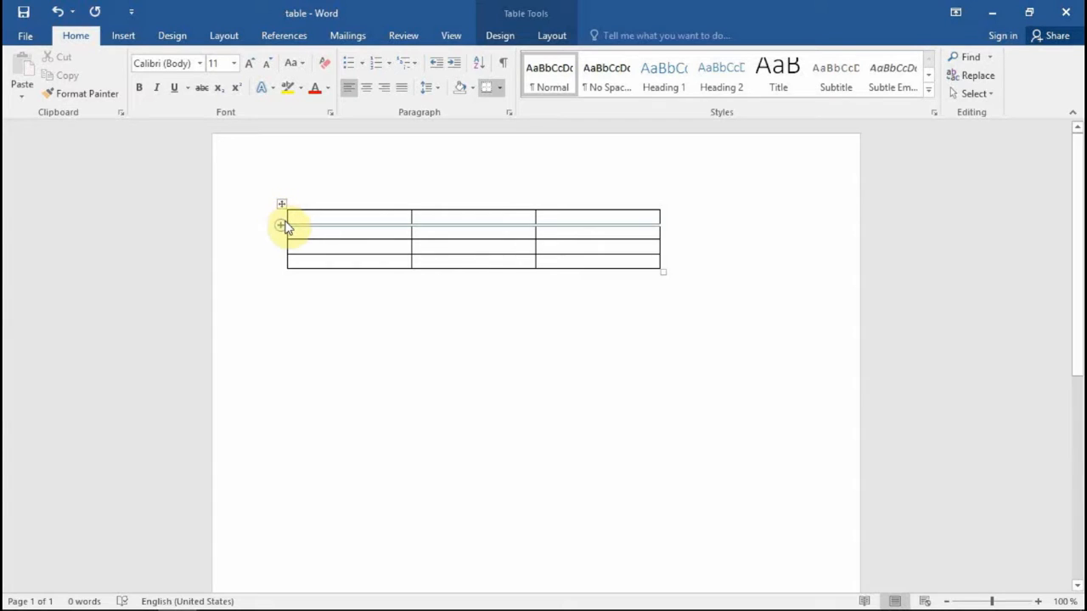
pyautogui.click(287, 222)
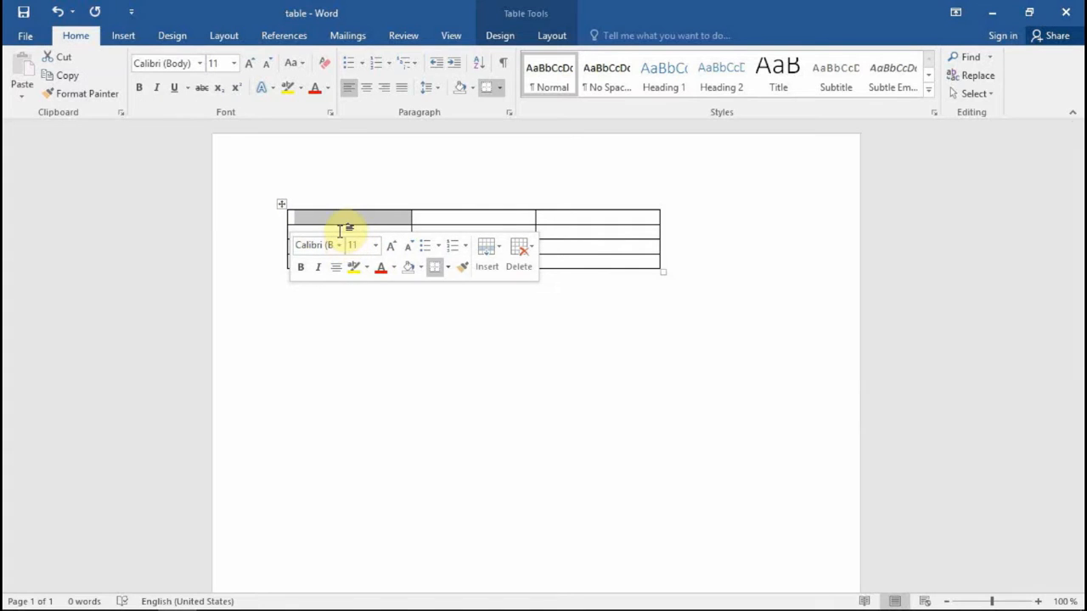
pyautogui.rightClick(339, 229)
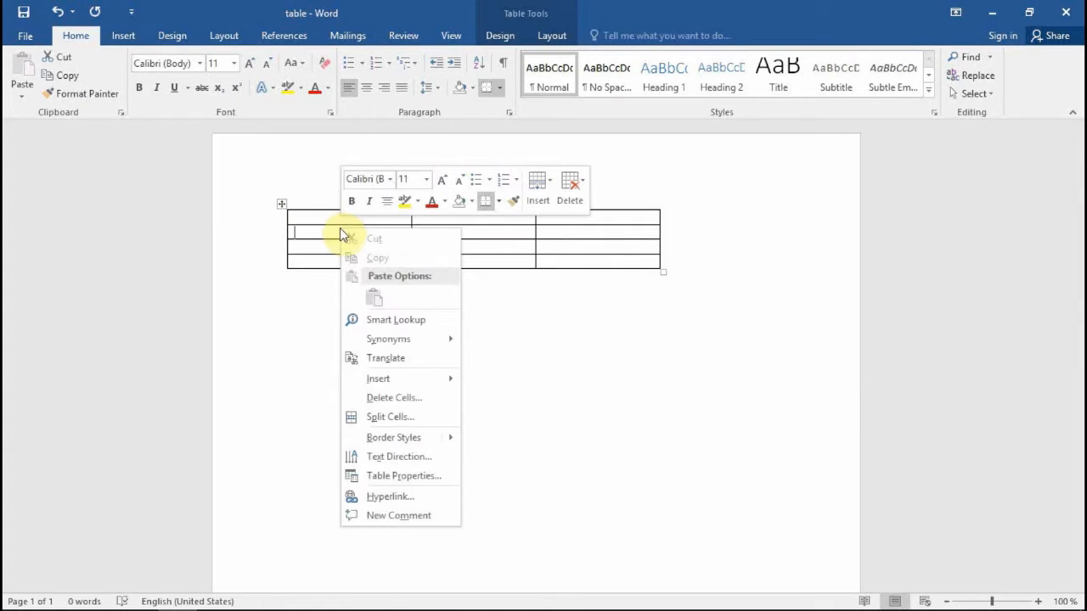
pyautogui.click(290, 223)
pyautogui.click(291, 222)
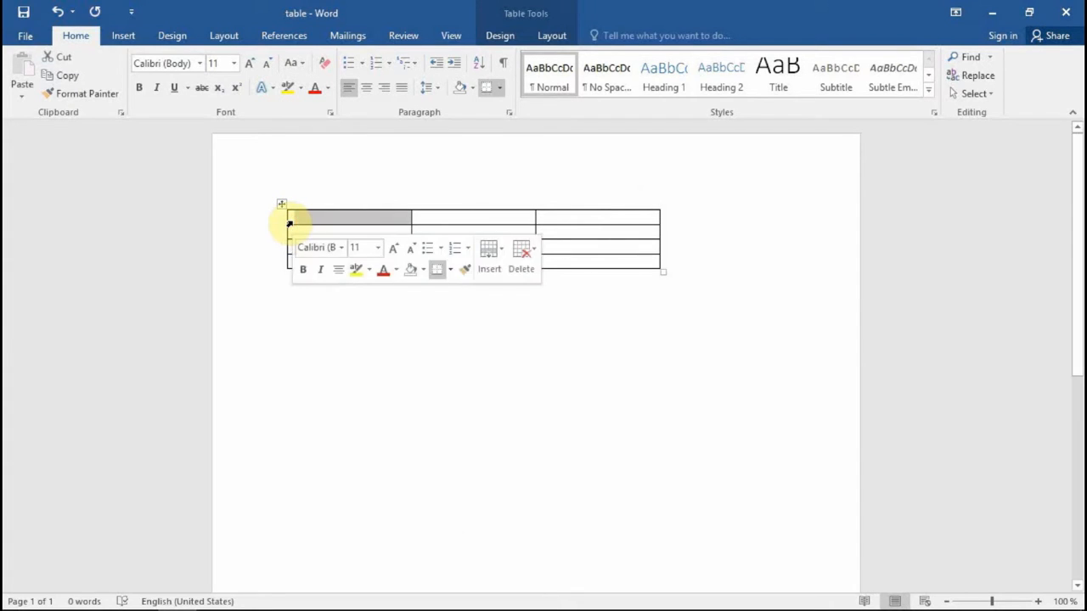
pyautogui.rightClick(291, 224)
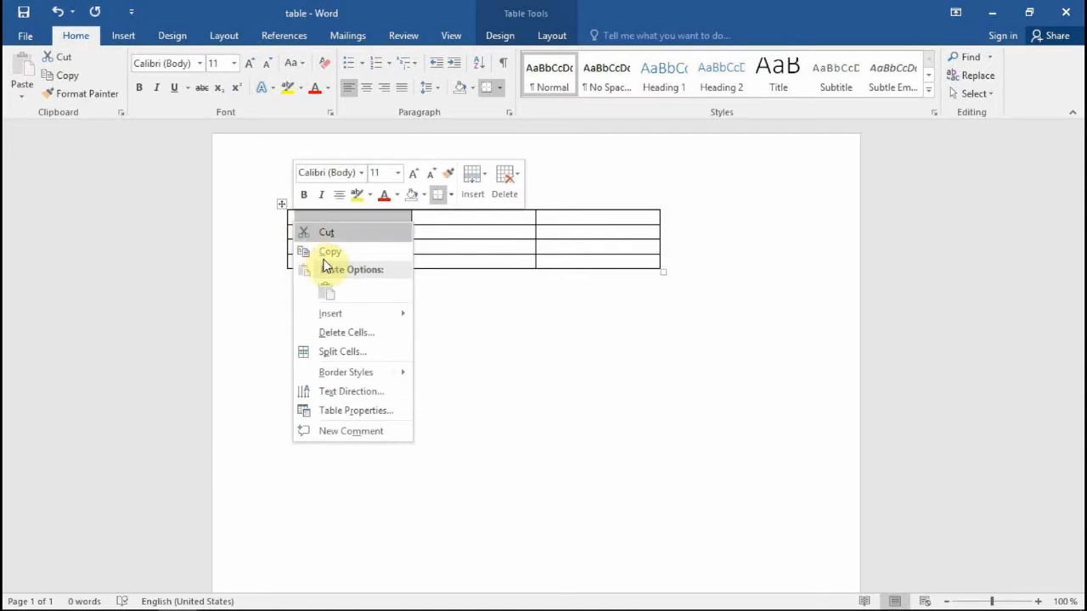
pyautogui.click(392, 332)
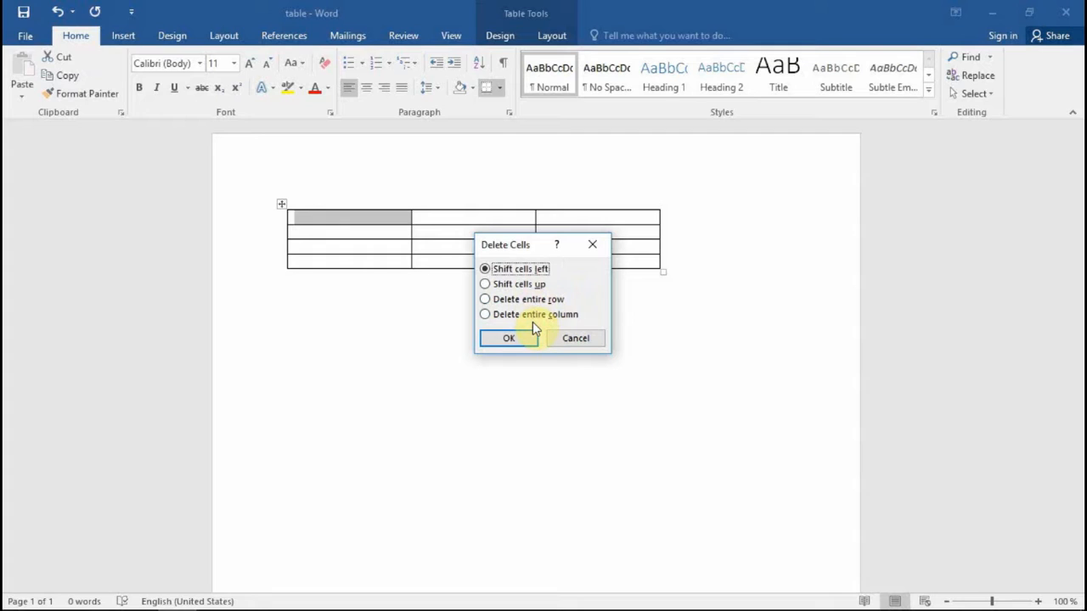
pyautogui.click(484, 301)
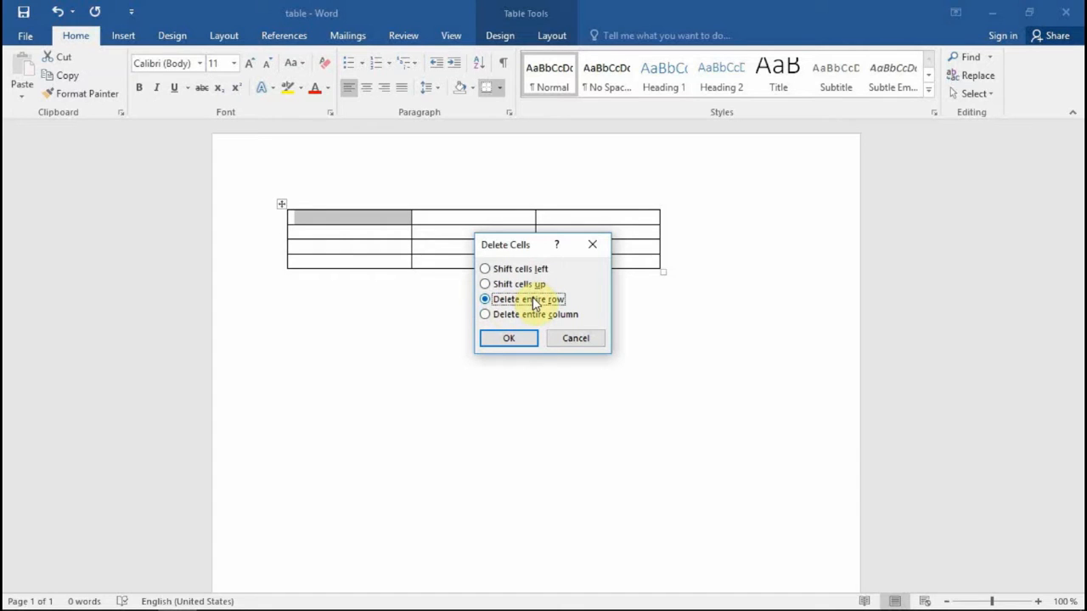
pyautogui.click(520, 340)
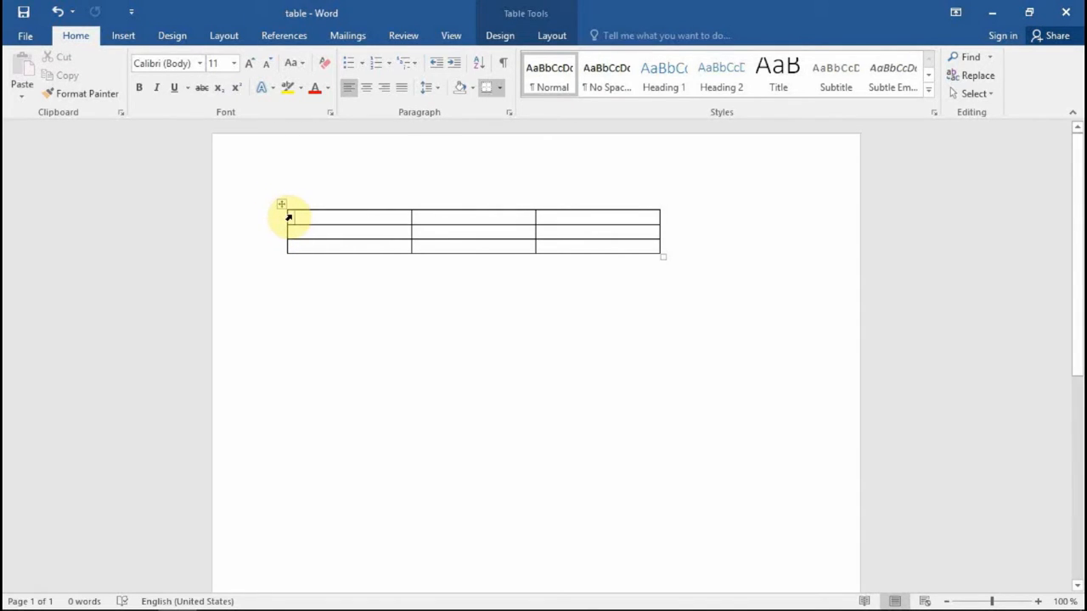
# - Insert a column to the left of the first cell and clear the selection by placing the cursor below the table
pyautogui.moveTo(286, 222)
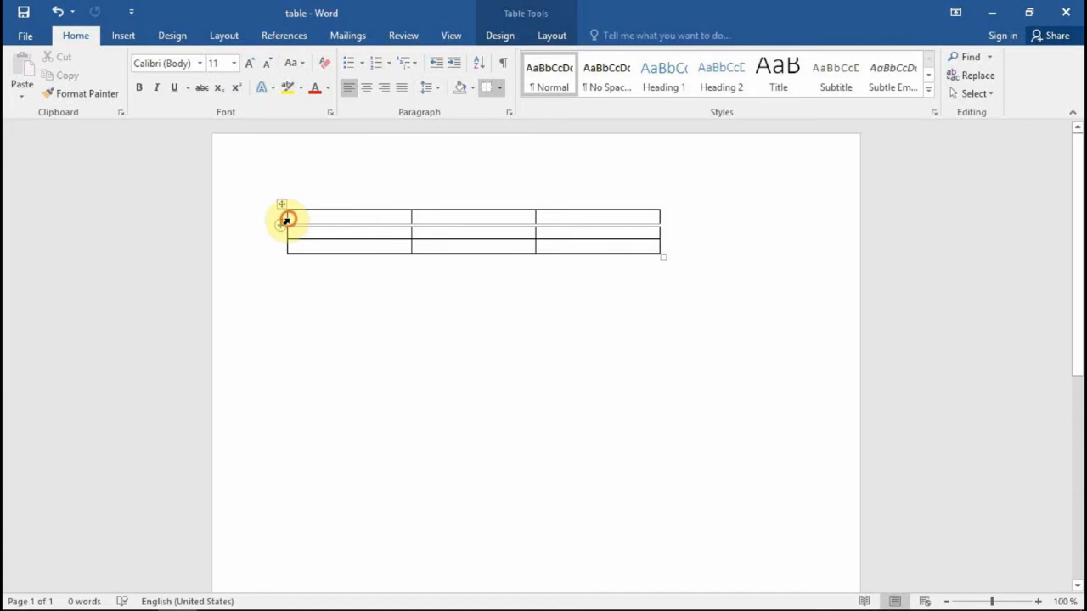
pyautogui.click(287, 219)
pyautogui.rightClick(289, 222)
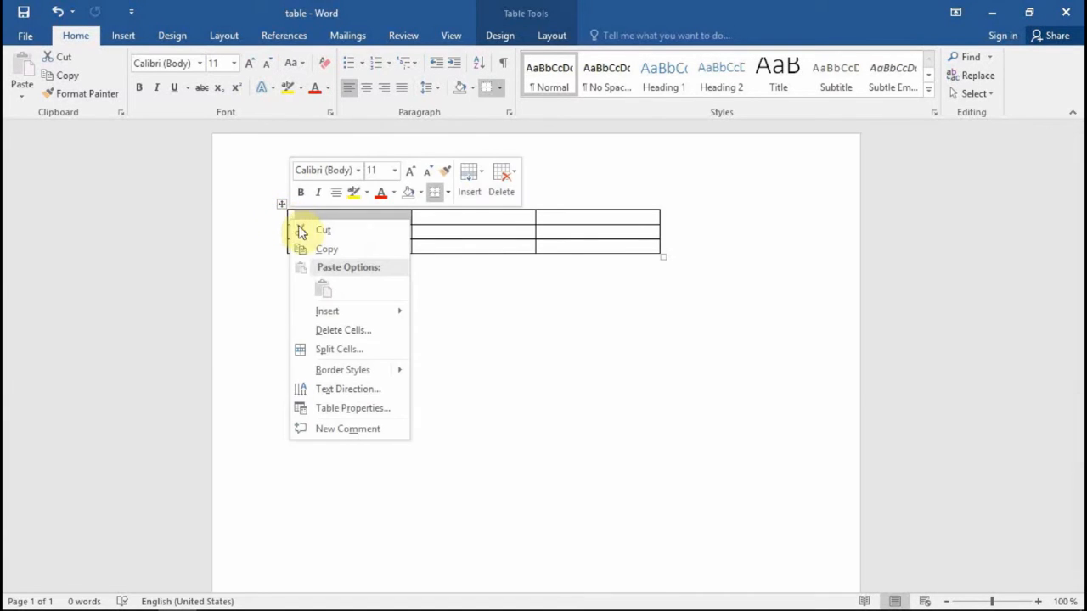
pyautogui.moveTo(379, 314)
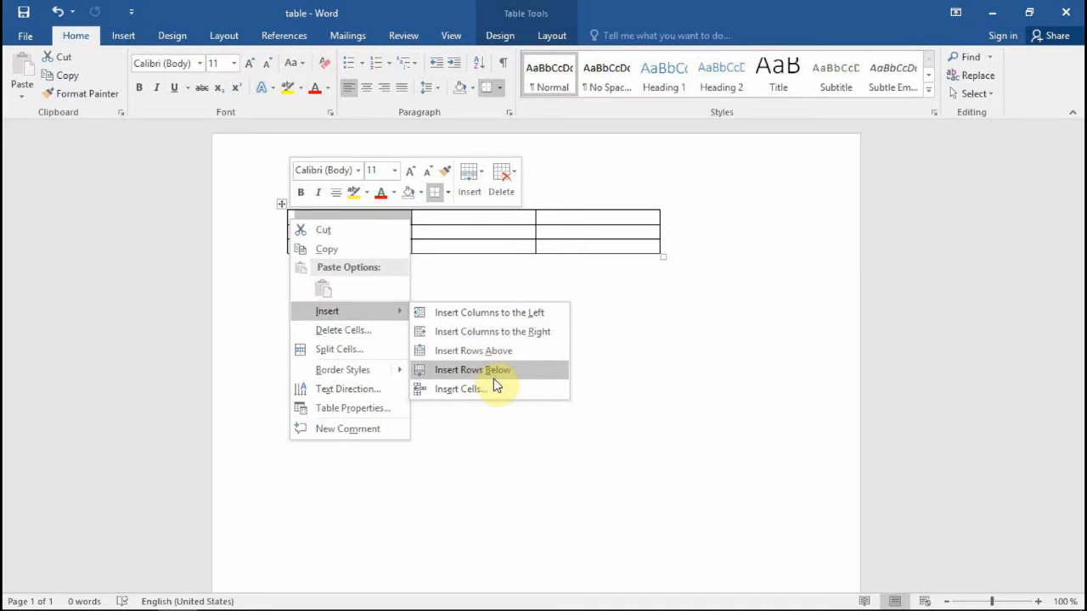
pyautogui.click(522, 316)
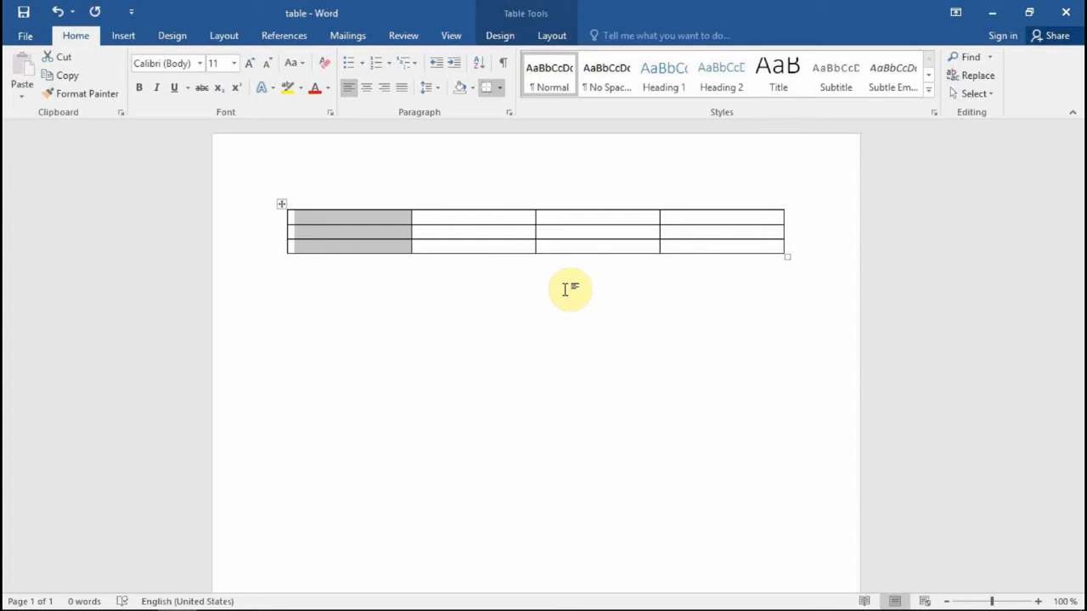
pyautogui.click(341, 265)
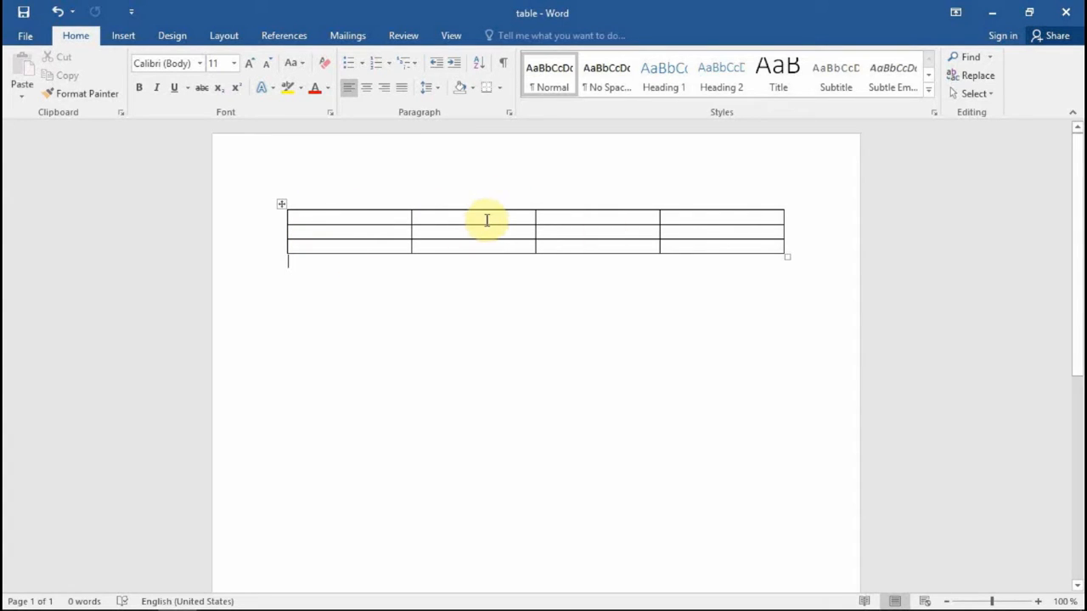
# - Increase the height of all three rows, widen the last column, and widen the second column slightly by moving their borders
pyautogui.moveTo(492, 224); pyautogui.dragTo(491, 247)
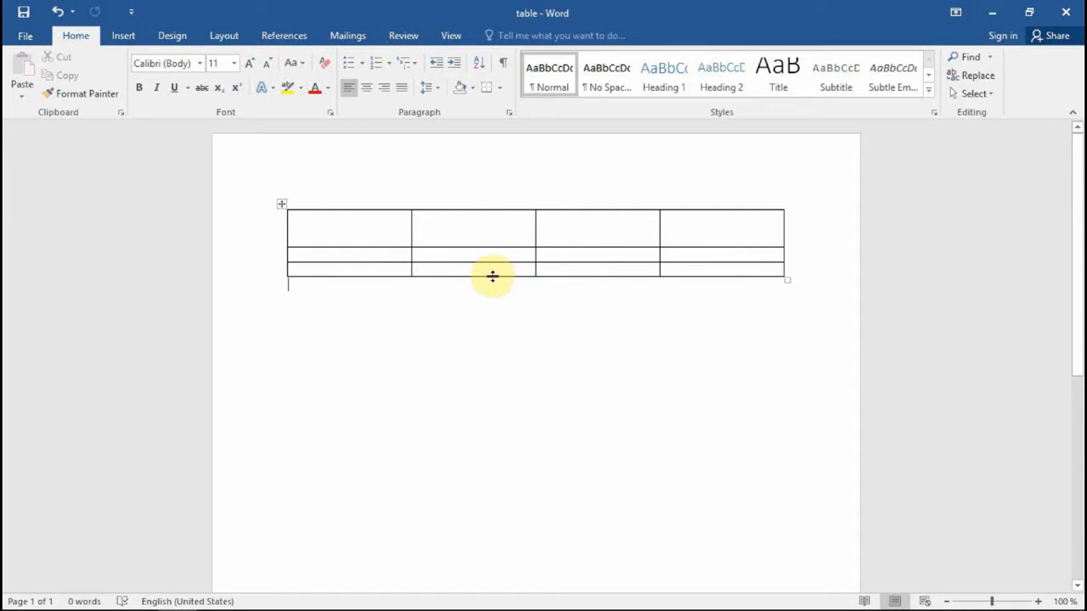
pyautogui.moveTo(492, 276); pyautogui.dragTo(495, 323)
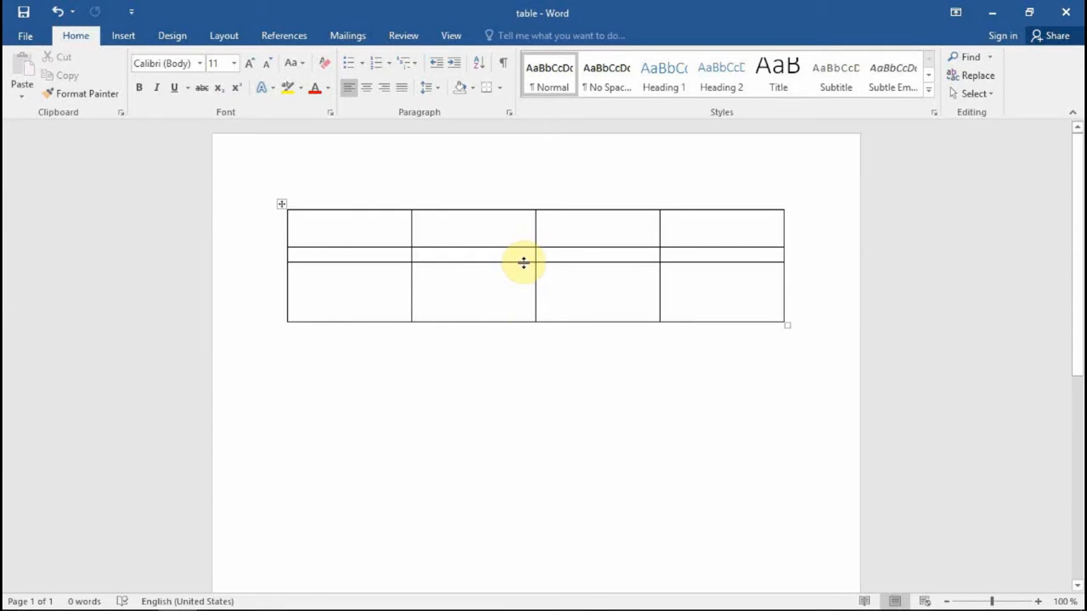
pyautogui.moveTo(522, 262); pyautogui.dragTo(530, 303)
pyautogui.moveTo(782, 275); pyautogui.dragTo(806, 270)
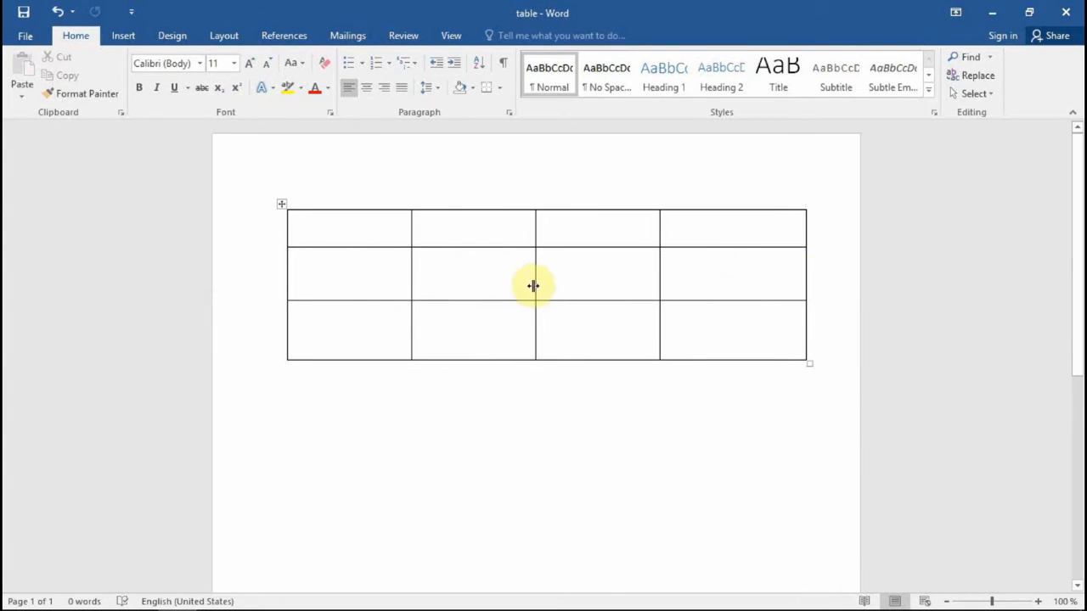
pyautogui.moveTo(536, 284); pyautogui.dragTo(541, 285)
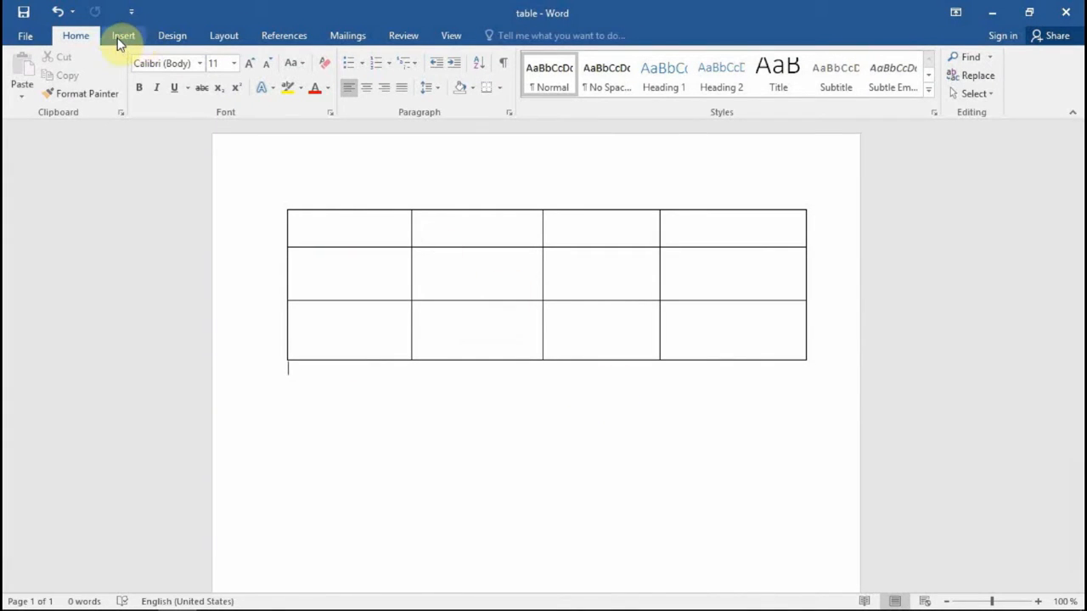
# - Select the first cell of the table's first row and paste the clipboard contents
pyautogui.click(119, 37)
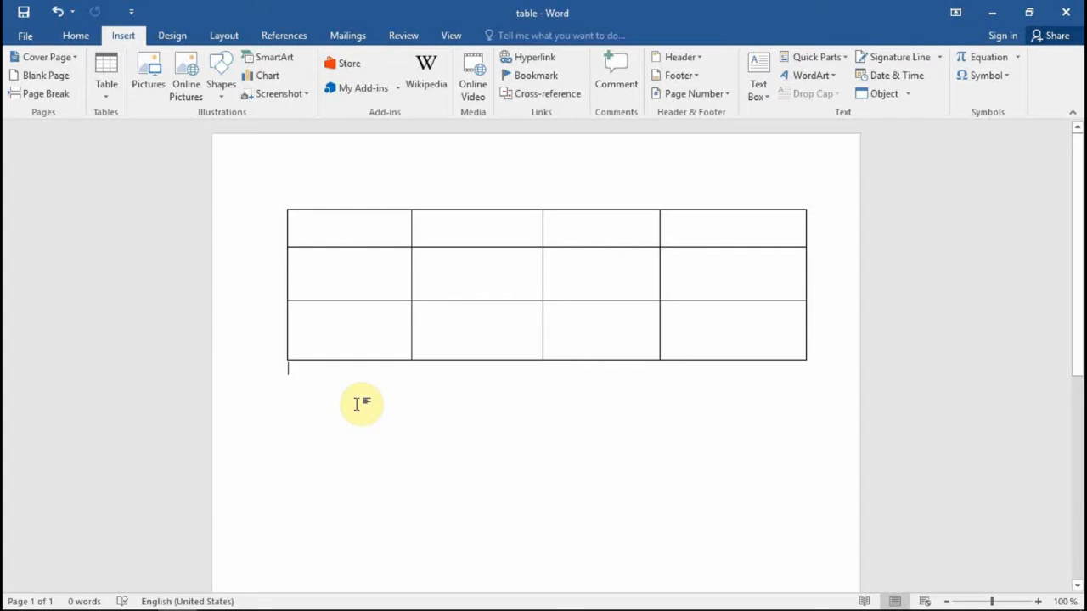
pyautogui.click(286, 236)
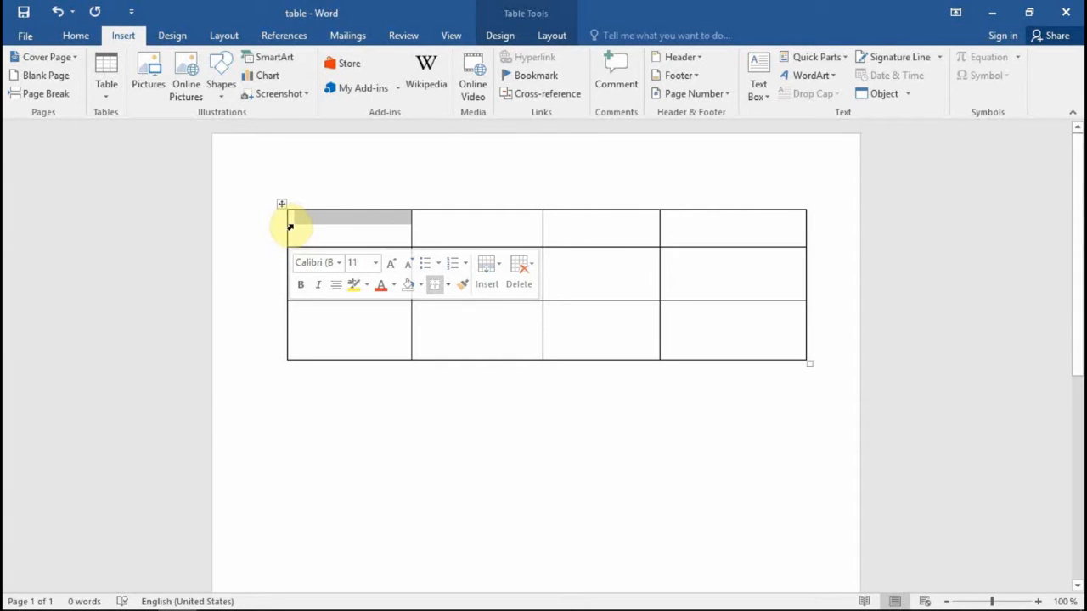
pyautogui.moveTo(288, 227)
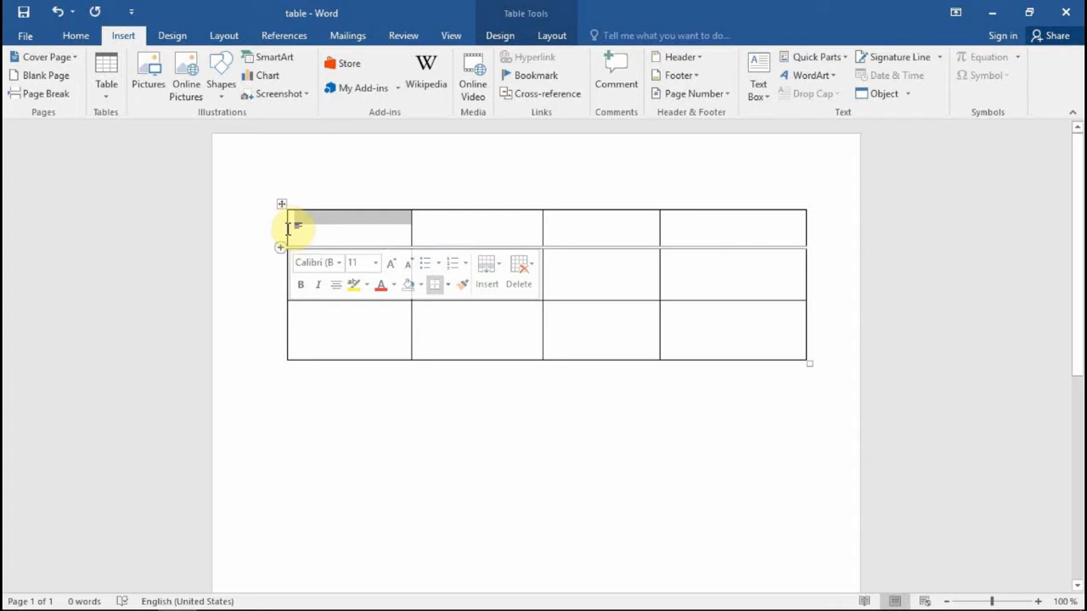
pyautogui.click(521, 325)
pyautogui.click(575, 337)
pyautogui.hotkey('ctrl', 'v')
# - Select the second row, select all the table's cells instead, and clear the selection
pyautogui.click(226, 257)
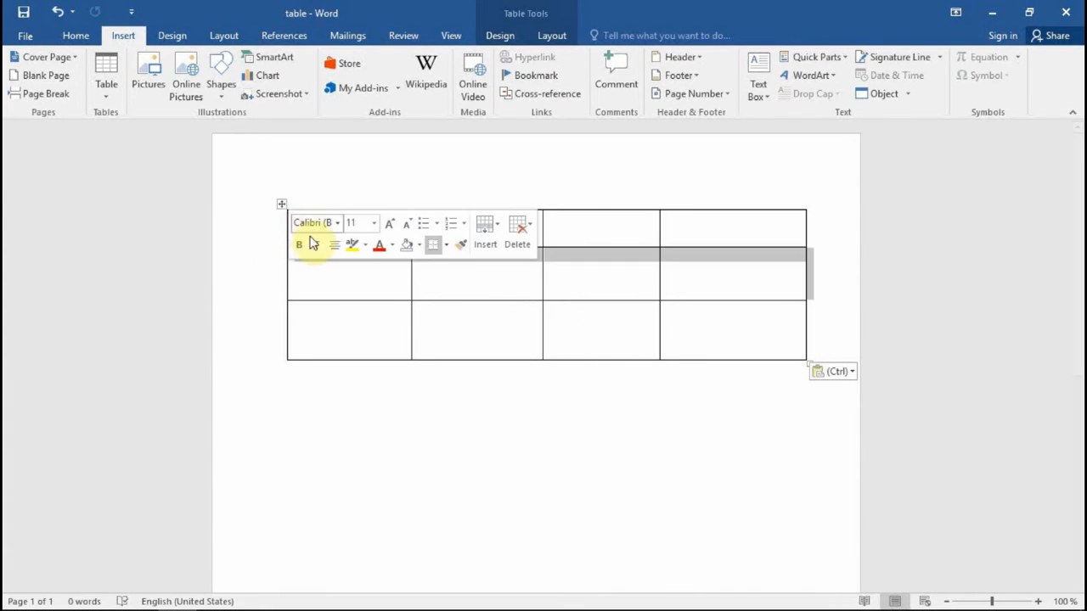
pyautogui.click(306, 270)
pyautogui.moveTo(310, 241)
pyautogui.mouseDown()
pyautogui.moveTo(383, 286)
pyautogui.moveTo(543, 345)
pyautogui.moveTo(698, 367)
pyautogui.mouseUp()
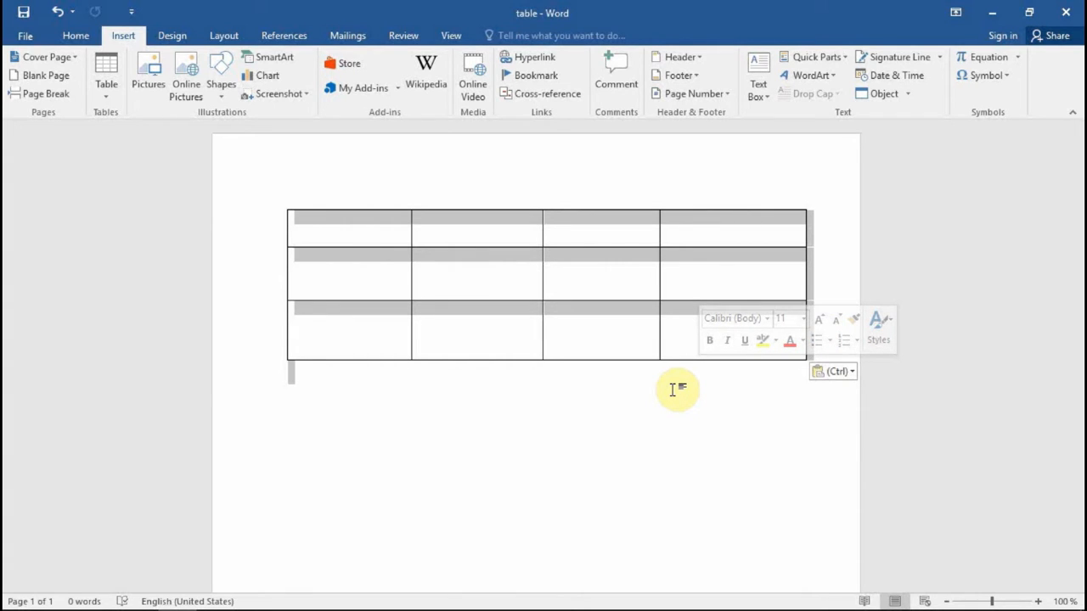
pyautogui.click(492, 387)
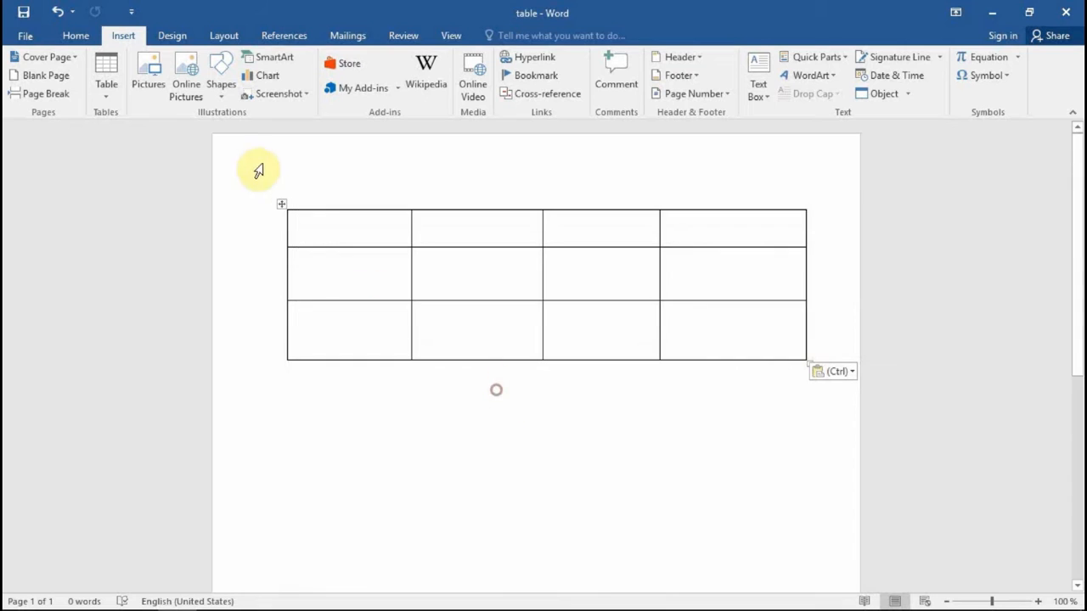
# - Select the first cell of the table and choose the thickest gold theme border style
pyautogui.click(291, 229)
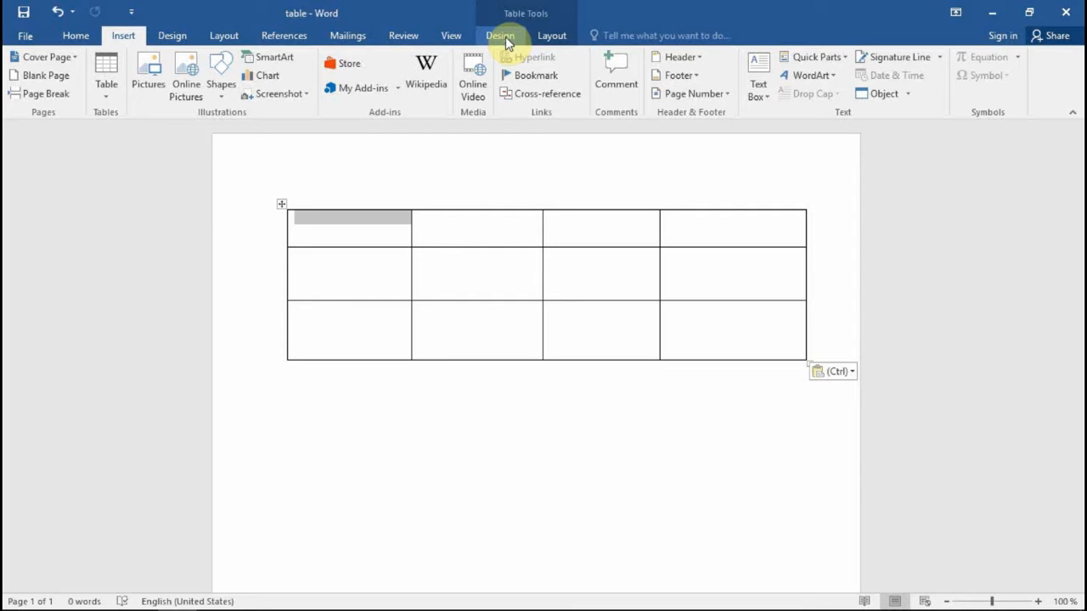
pyautogui.click(501, 37)
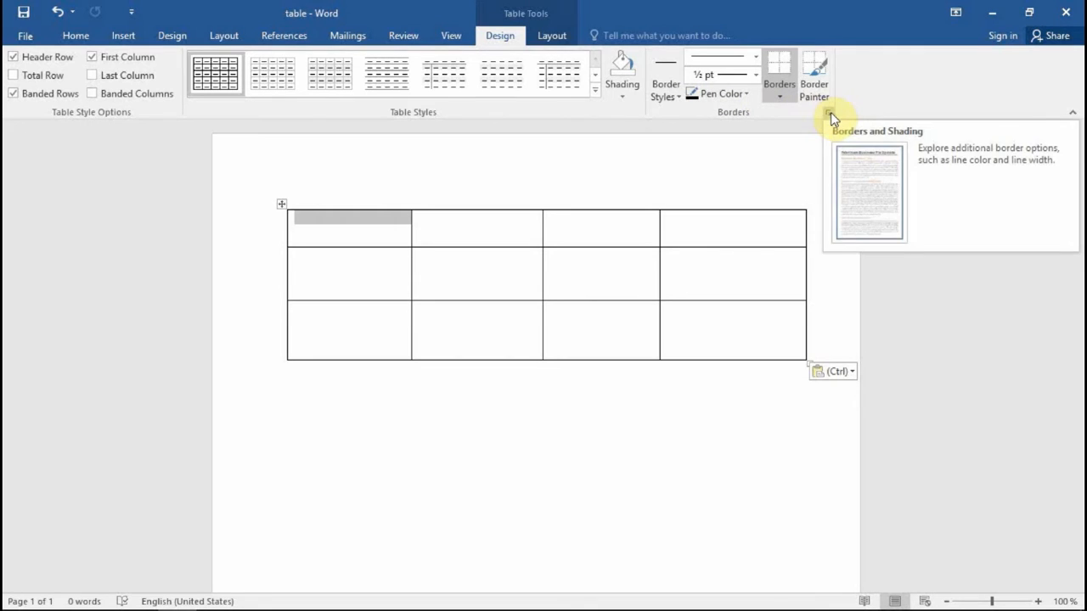
pyautogui.click(679, 96)
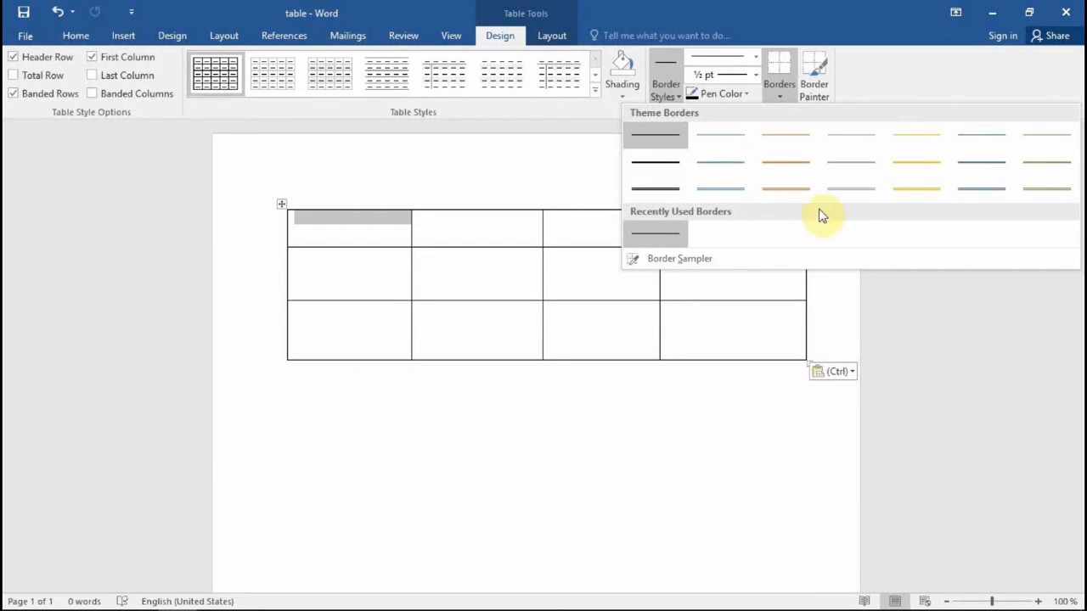
pyautogui.click(903, 191)
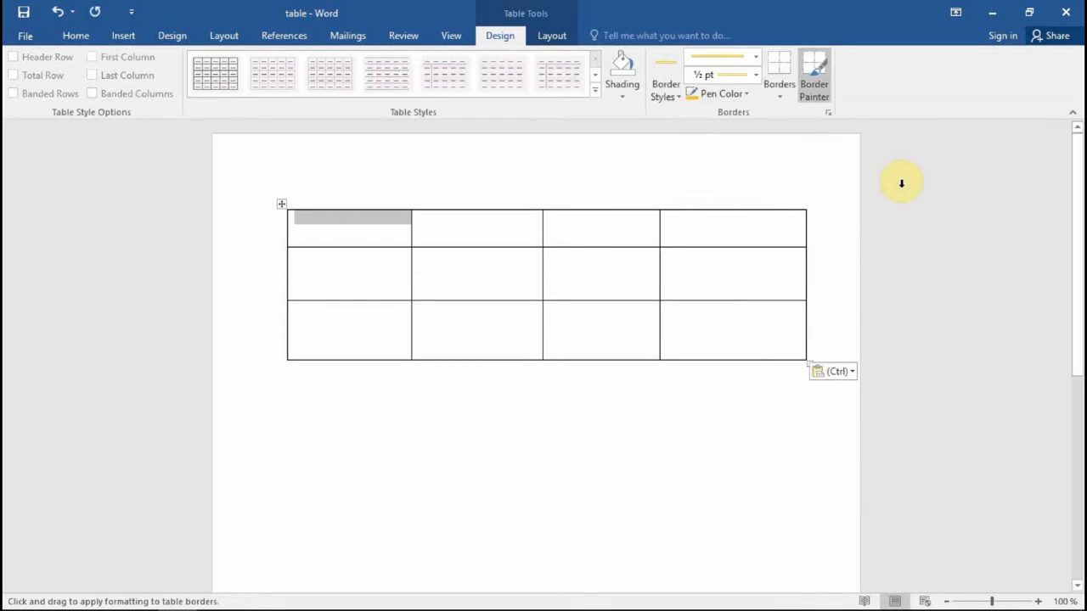
# - Set the border pen colour to standard red and apply a bottom border to the selected first cell
pyautogui.click(748, 94)
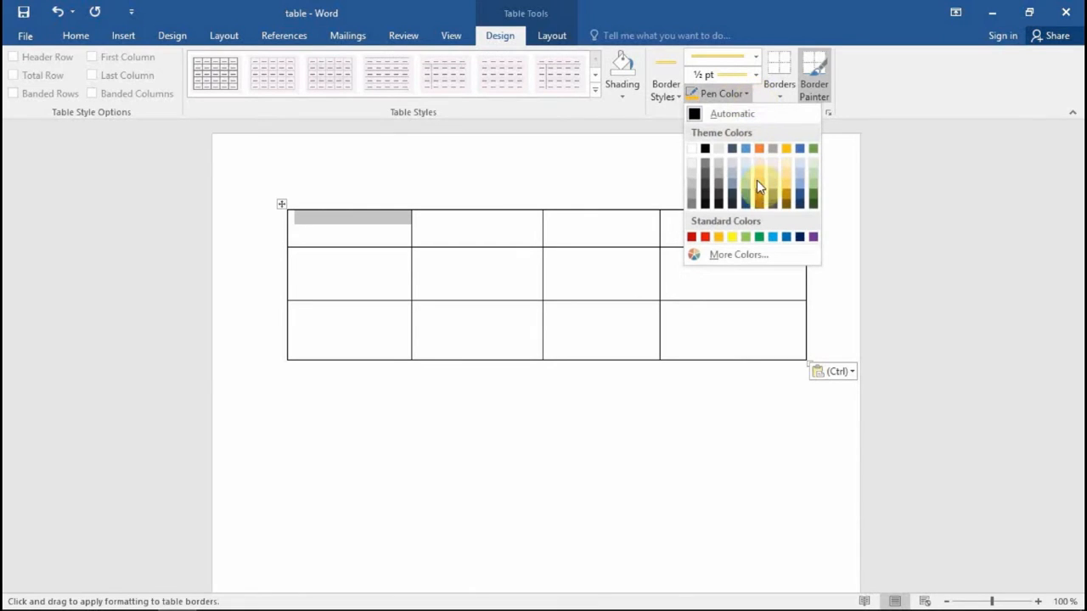
pyautogui.click(705, 238)
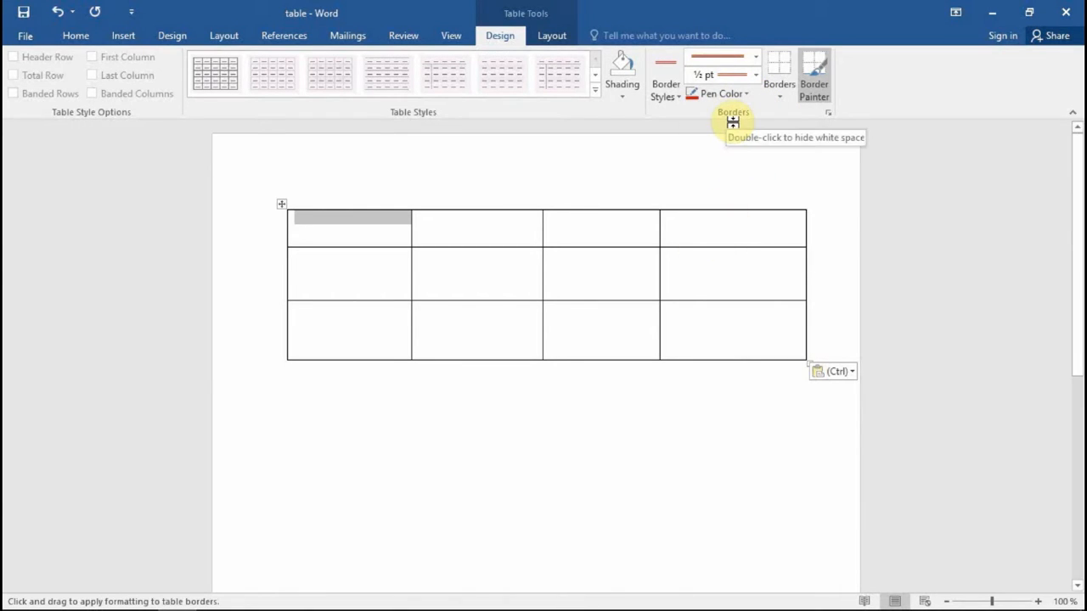
pyautogui.click(781, 95)
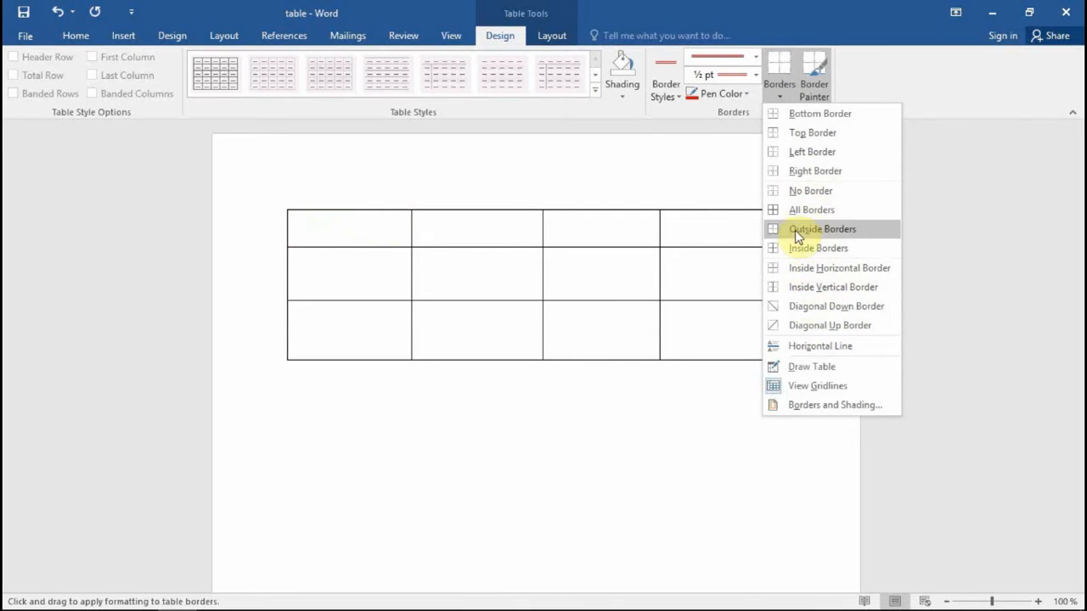
pyautogui.click(824, 118)
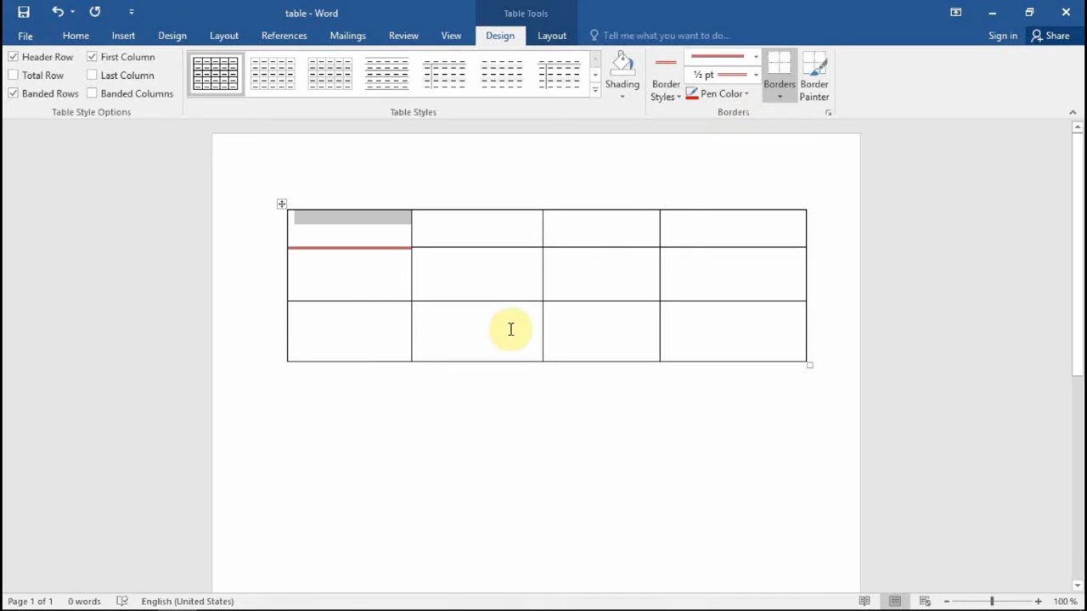
# - Apply the custom border settings to the whole table instead of the cell, and undo the border changes
pyautogui.click(828, 113)
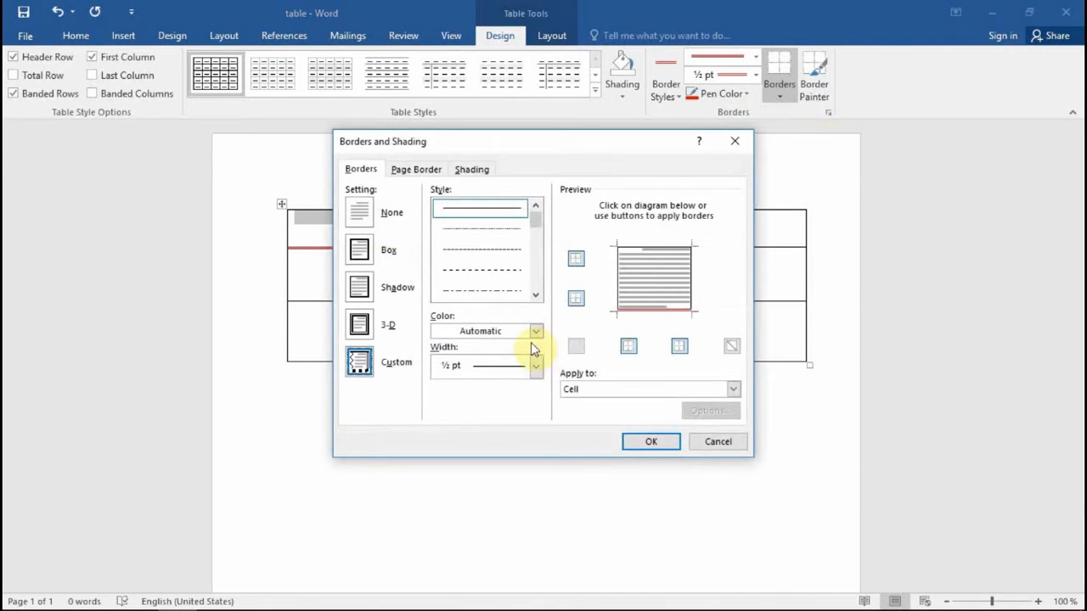
pyautogui.click(736, 390)
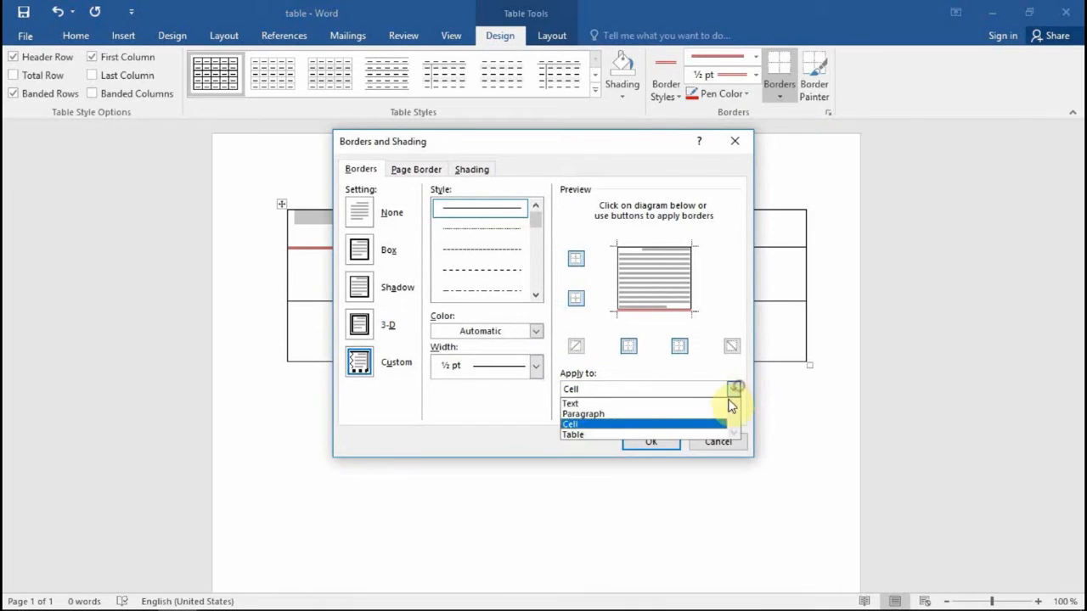
pyautogui.click(631, 425)
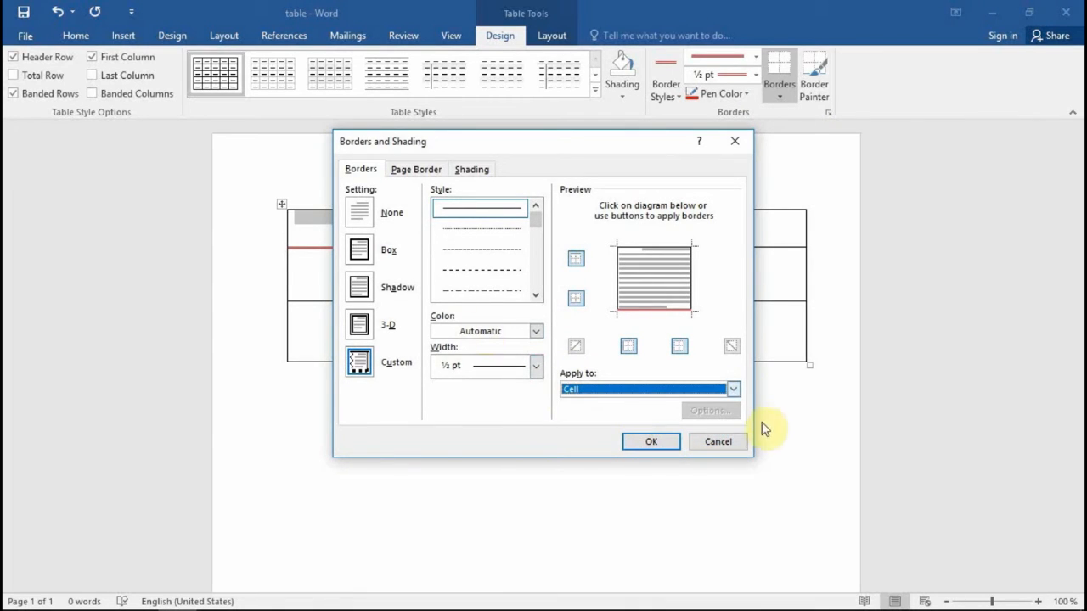
pyautogui.click(733, 390)
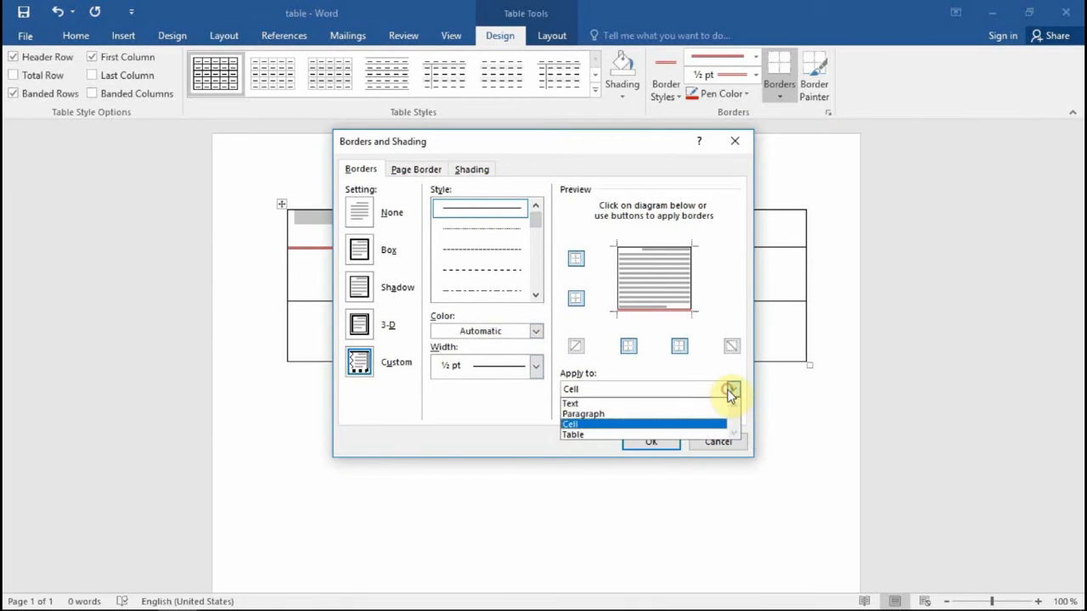
pyautogui.click(670, 435)
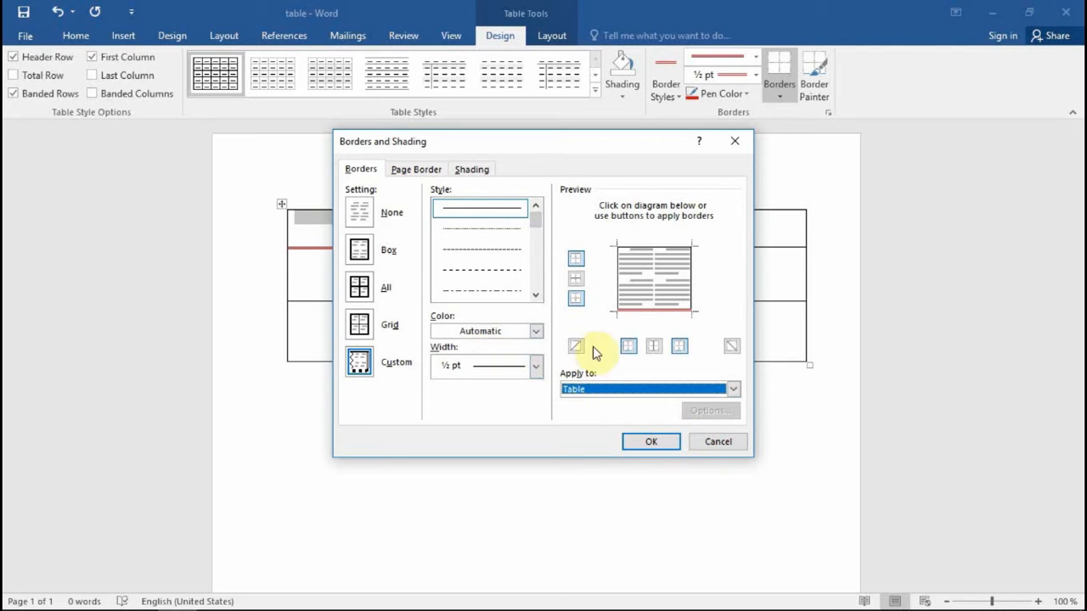
pyautogui.click(653, 437)
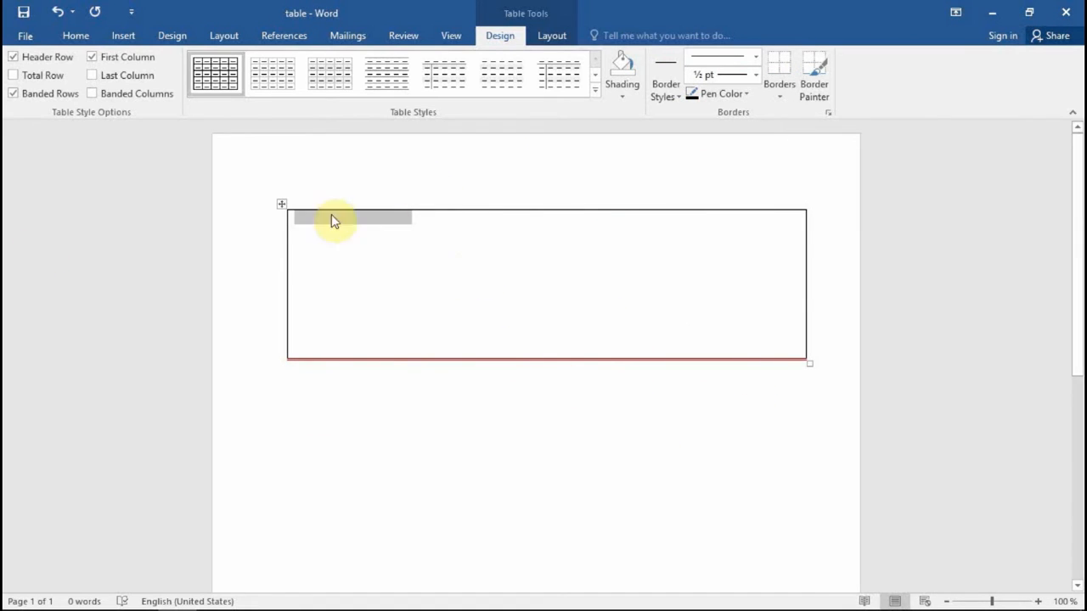
pyautogui.hotkey('ctrl', 'z')
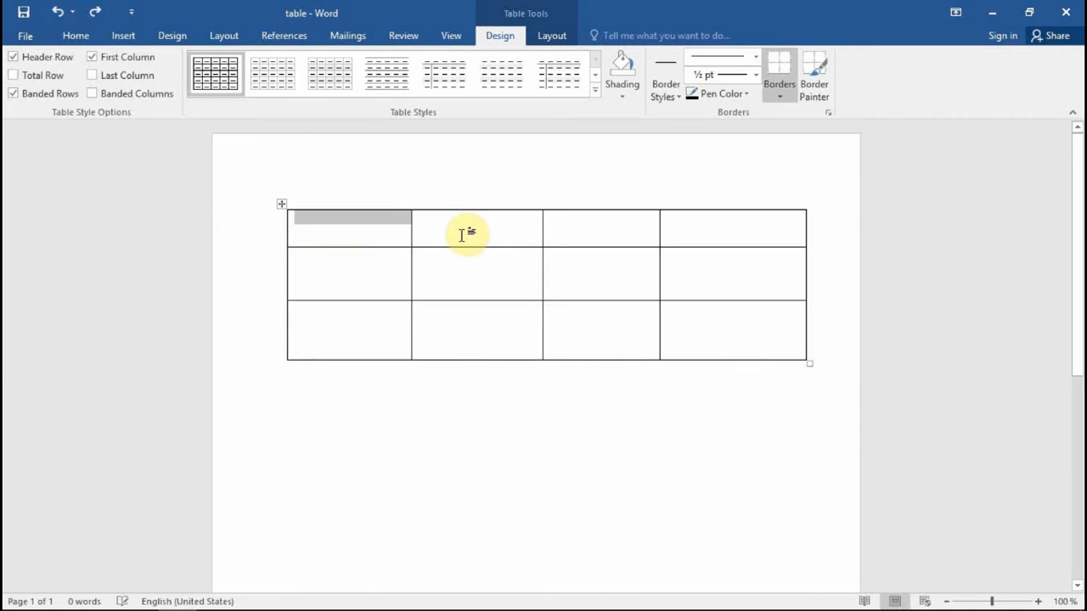
# - Open the detailed border settings and choose a triple-line style in red for the box border
pyautogui.click(831, 115)
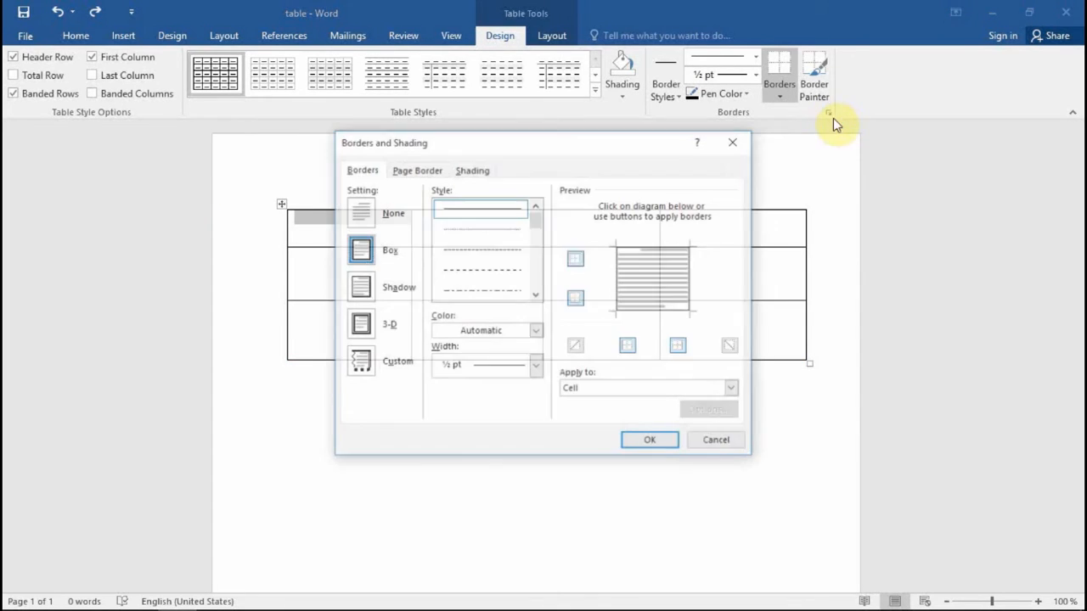
pyautogui.click(534, 297)
pyautogui.click(533, 299)
pyautogui.click(534, 299)
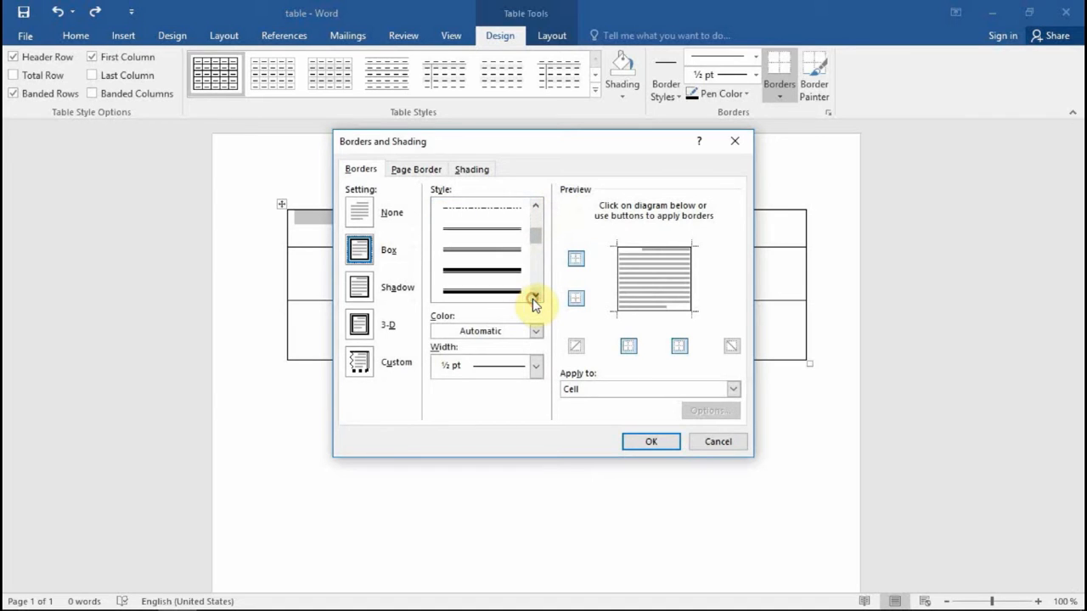
pyautogui.click(513, 252)
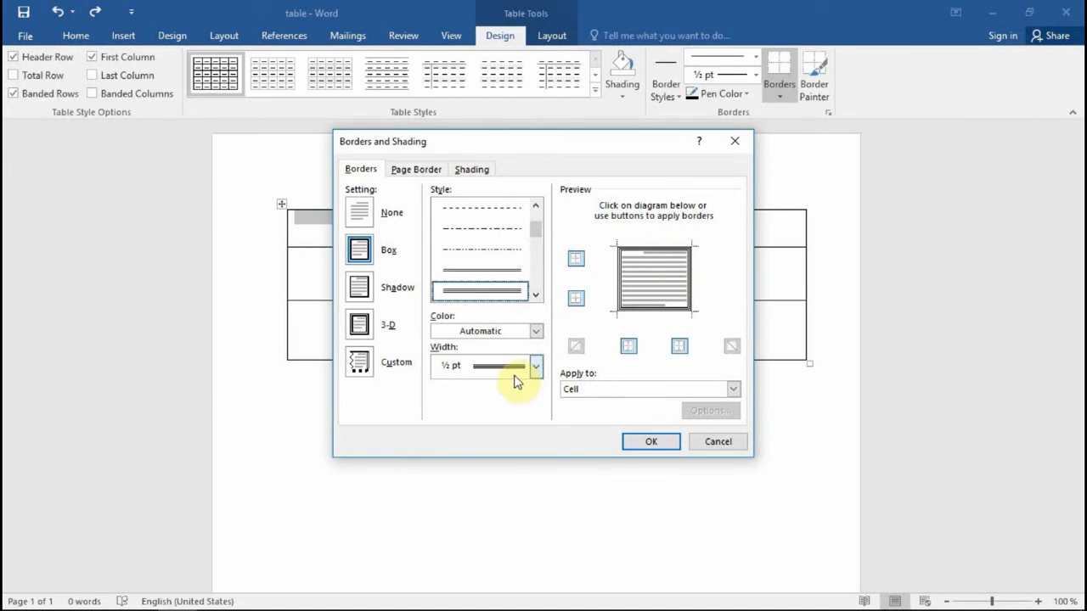
pyautogui.click(536, 334)
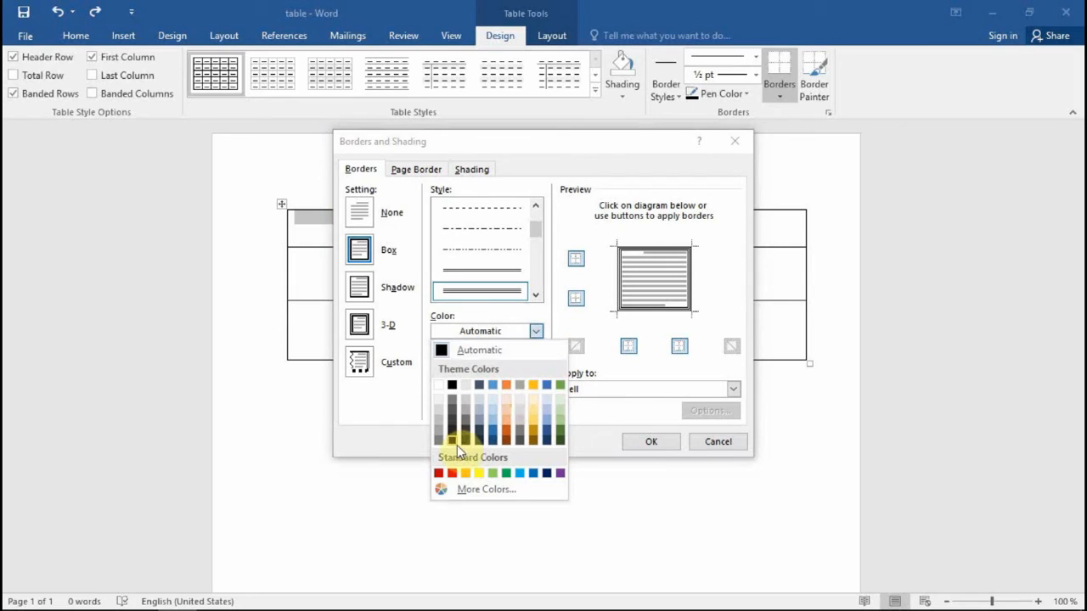
pyautogui.click(441, 474)
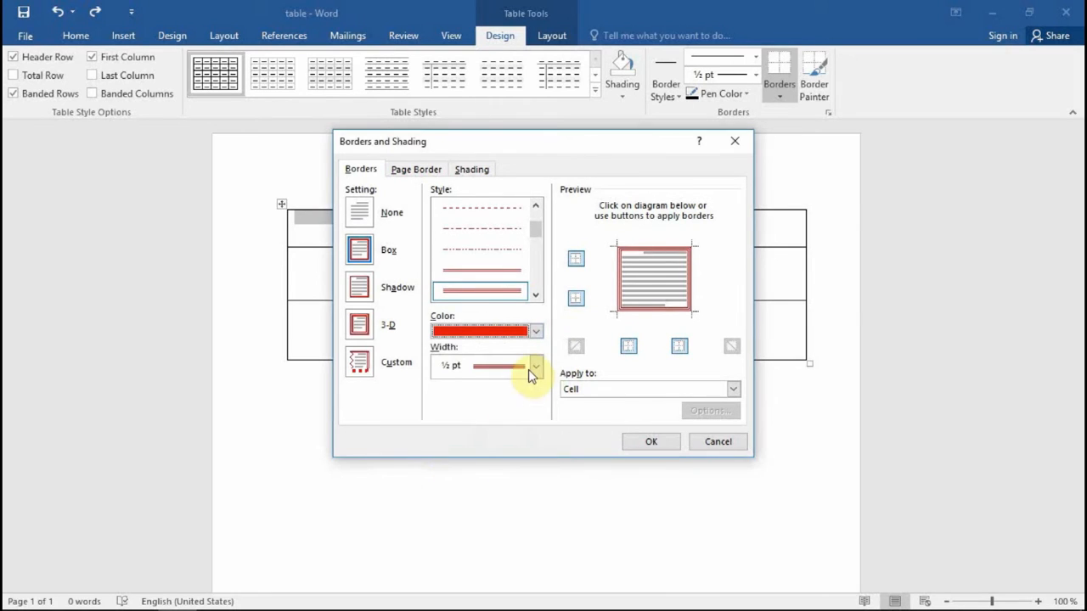
# - Apply the red box border to the whole table, undo it, and clear the cell selection
pyautogui.click(733, 389)
pyautogui.click(650, 435)
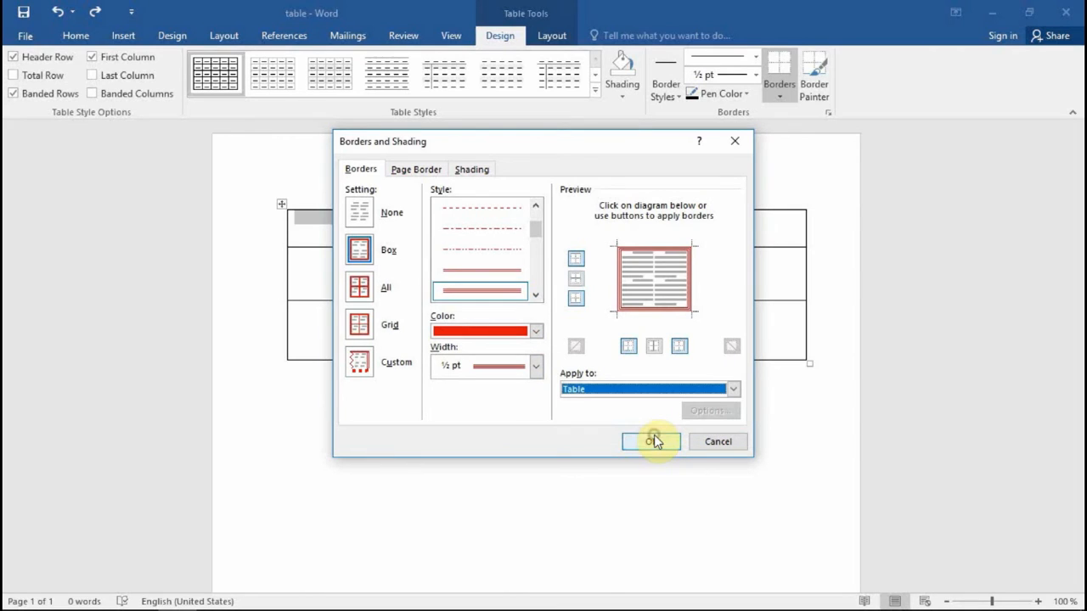
pyautogui.click(648, 445)
pyautogui.click(575, 294)
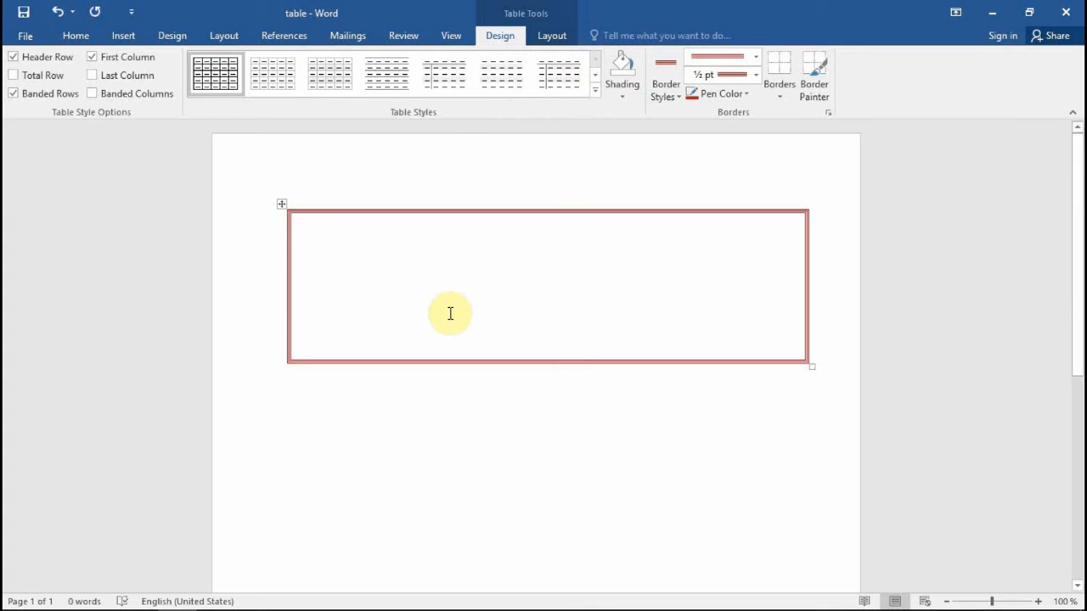
pyautogui.hotkey('ctrl', 'z')
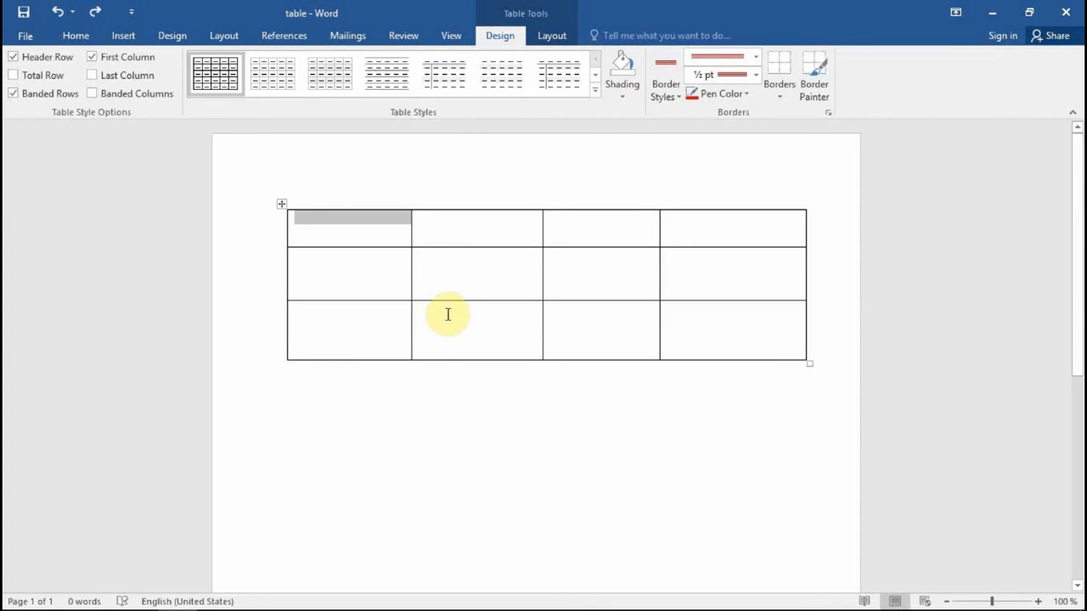
pyautogui.click(337, 413)
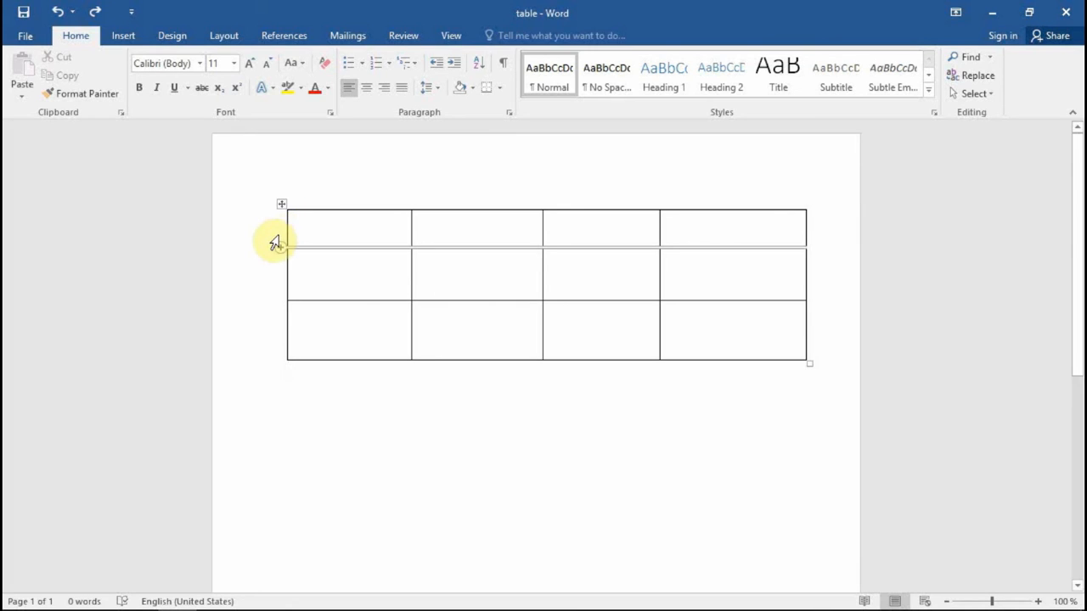
# - Shade the first cell of the first row with a darker blue theme colour and deselect it
pyautogui.click(287, 235)
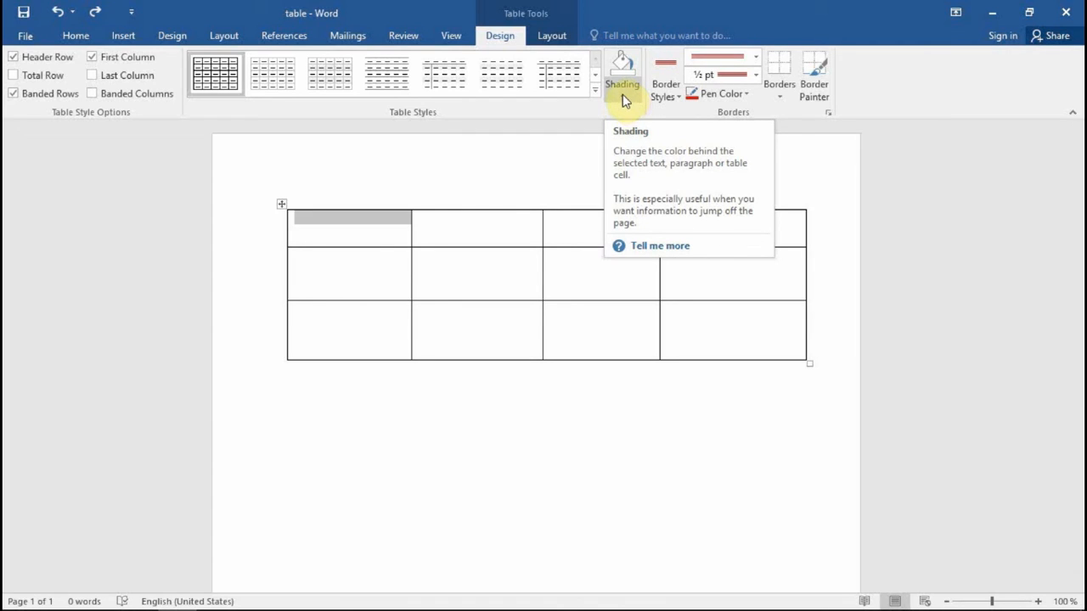
pyautogui.click(623, 95)
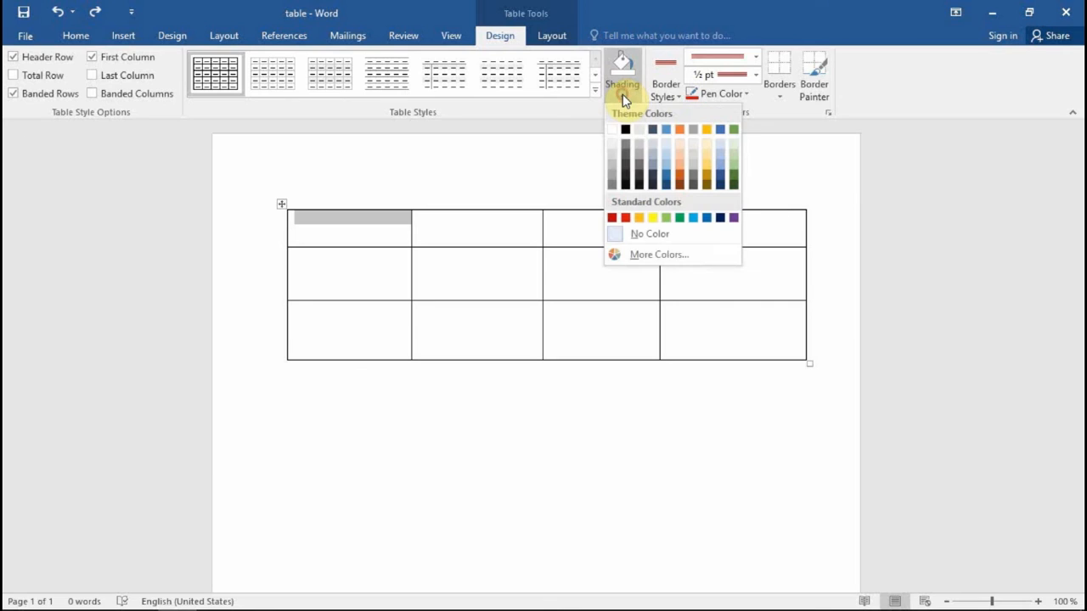
pyautogui.click(668, 171)
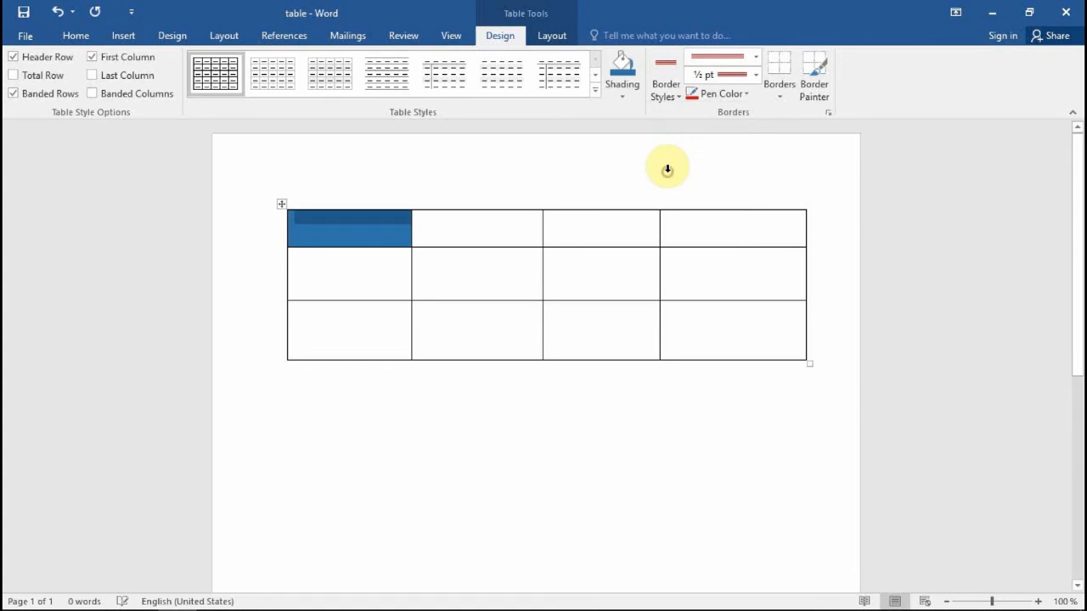
pyautogui.click(568, 388)
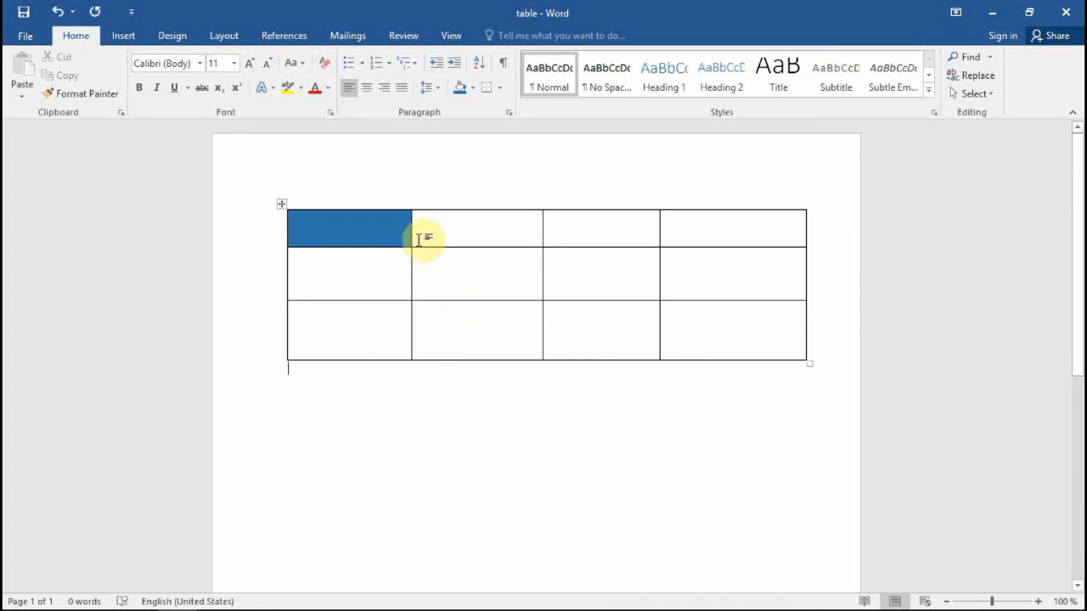
# - Shade the second cell of the first row with the standard orange colour
pyautogui.click(413, 238)
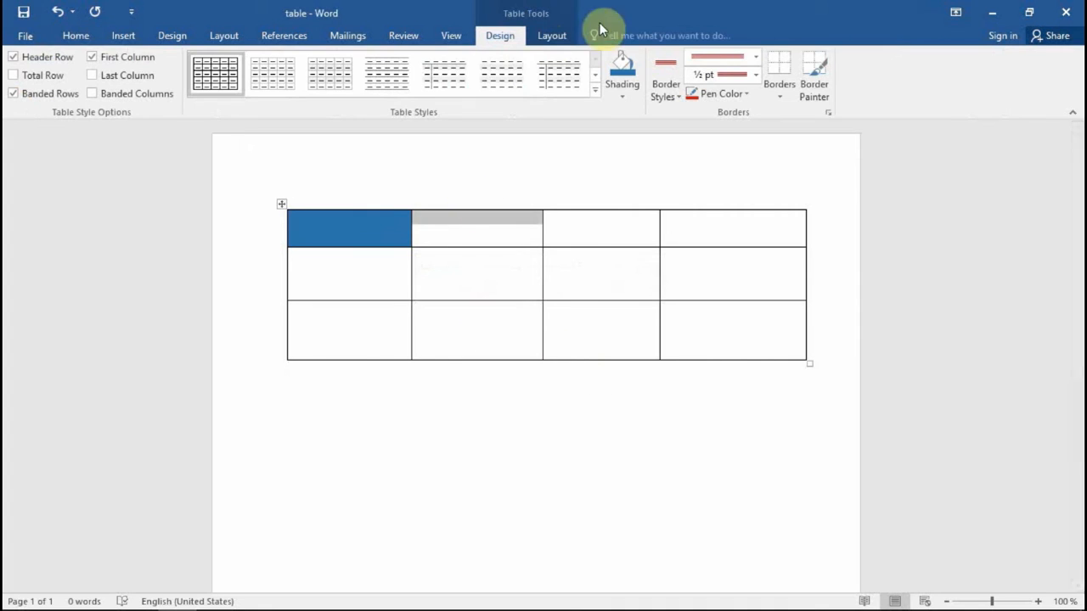
pyautogui.click(621, 87)
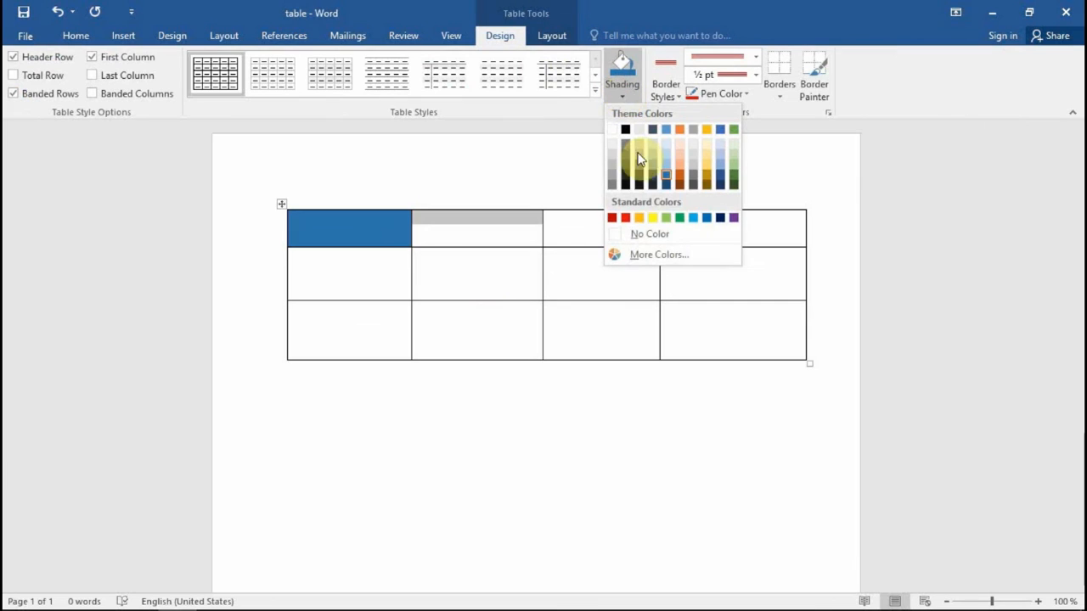
pyautogui.click(643, 219)
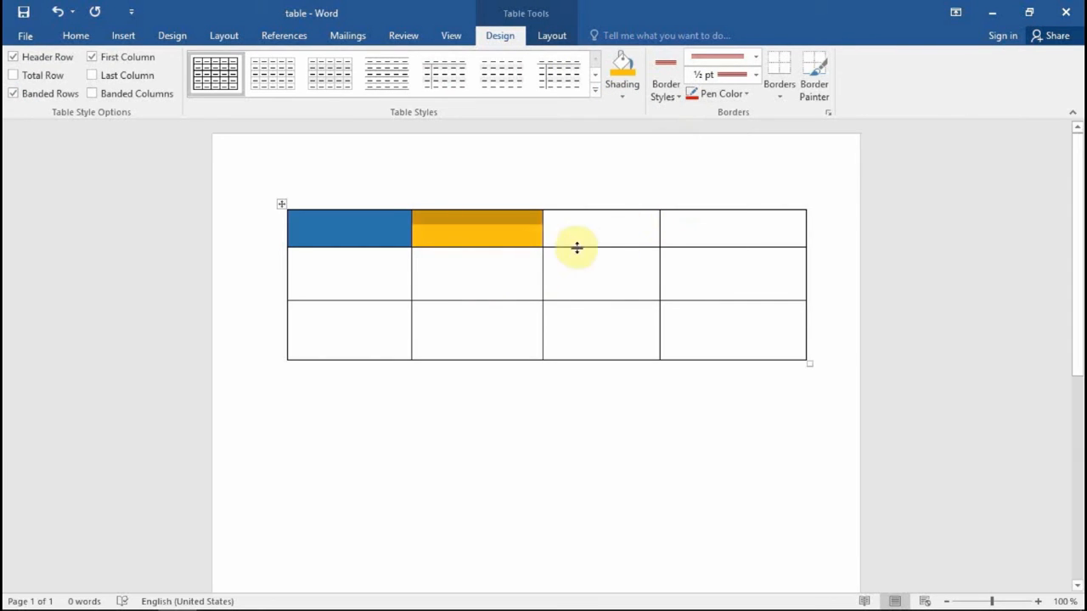